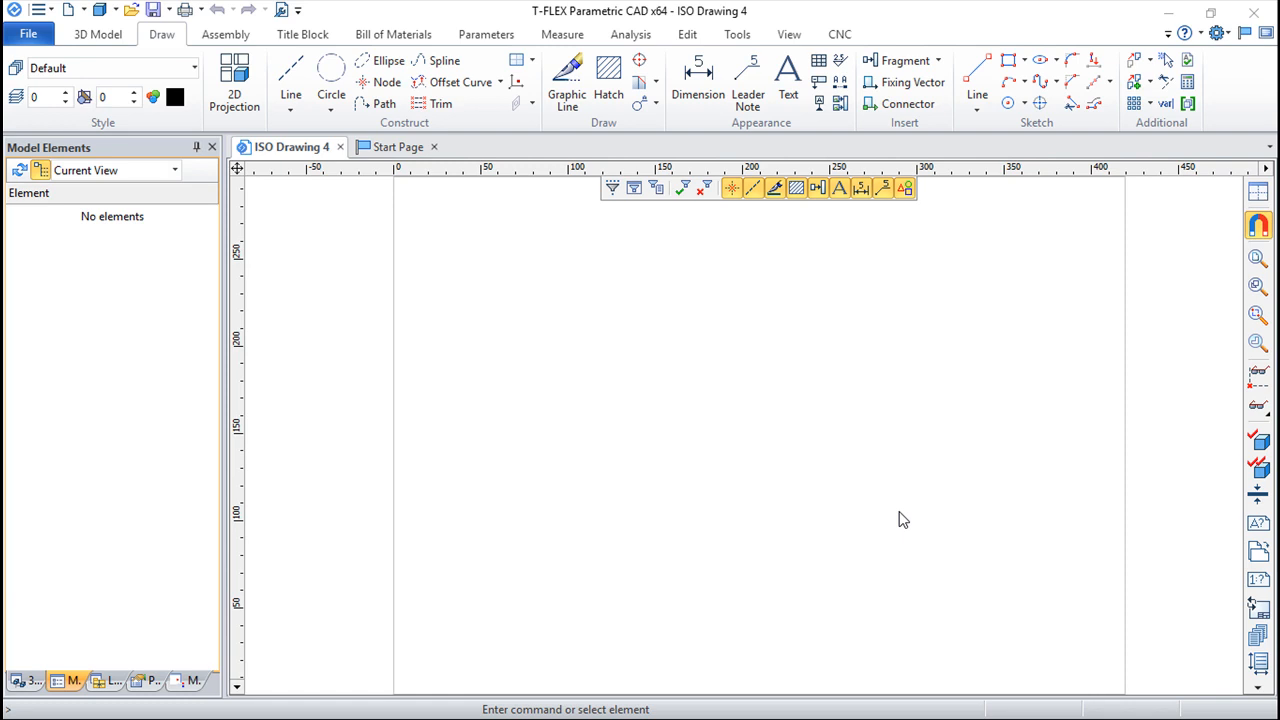
Open the Bolt GOST 7795-70 file from the Parametrization examples' folder on library of parametric parts creation.
click(112, 681)
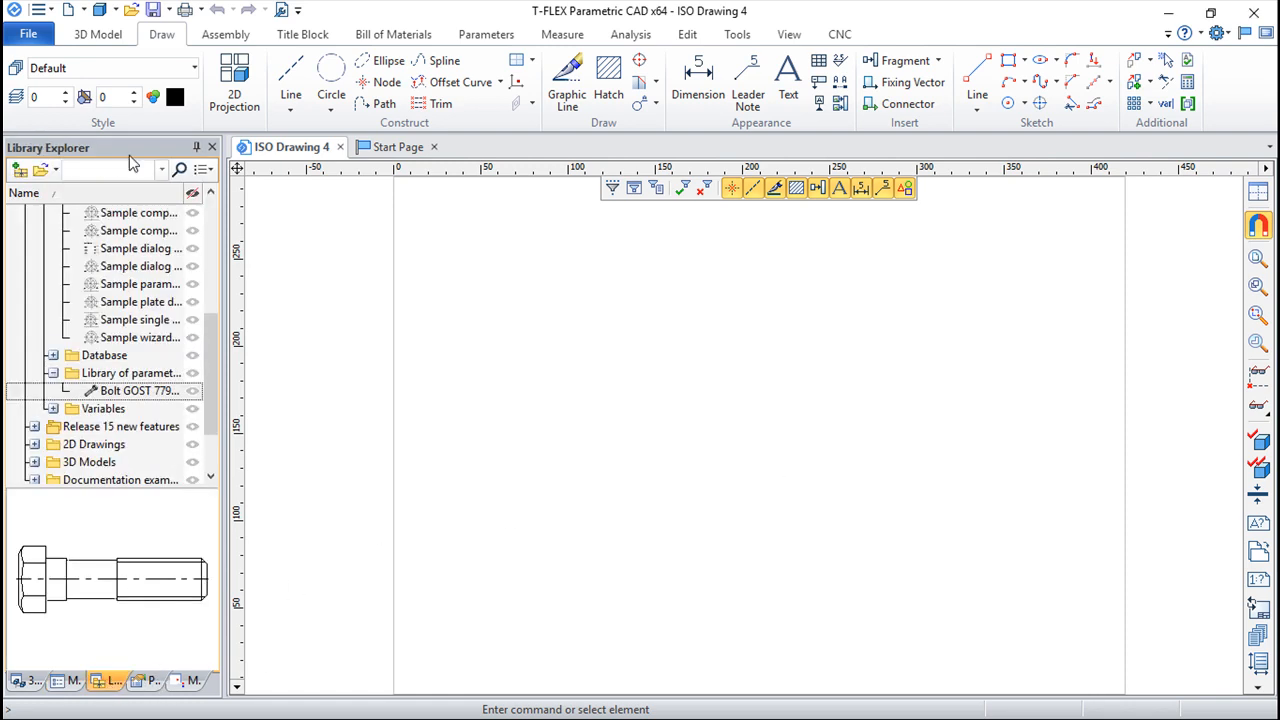
drag(209, 346, 229, 196)
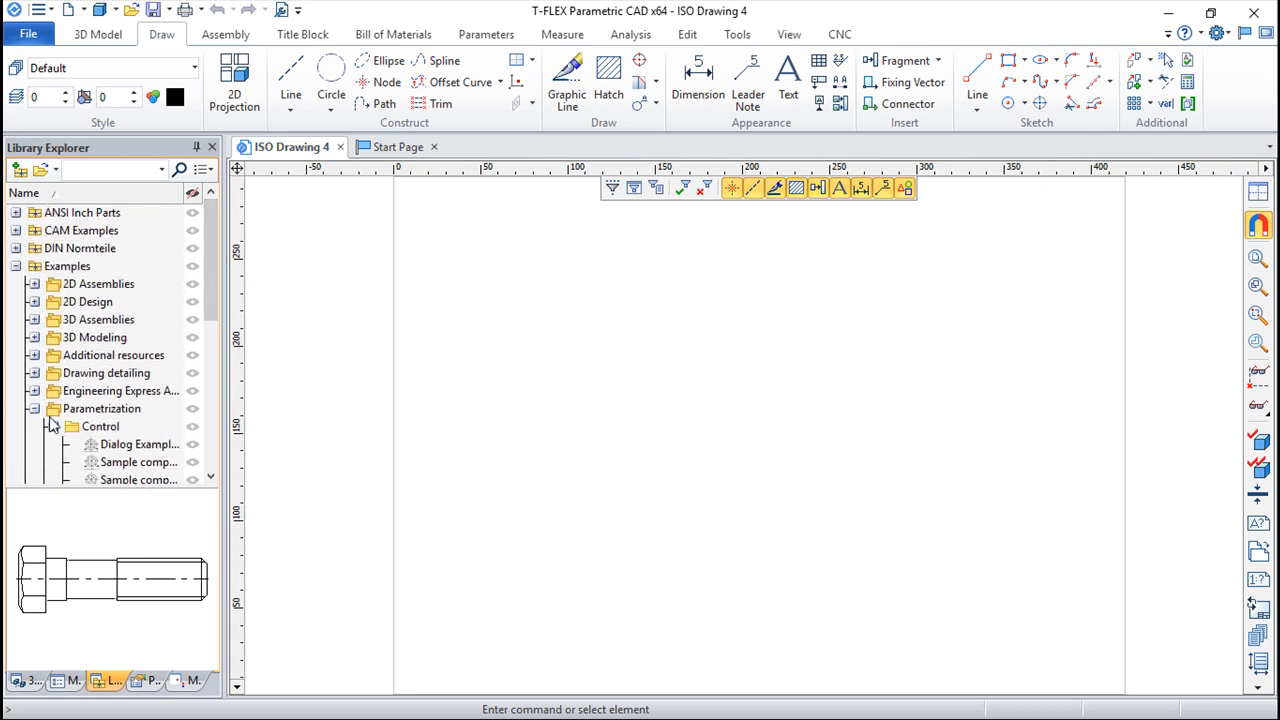
drag(209, 257, 209, 372)
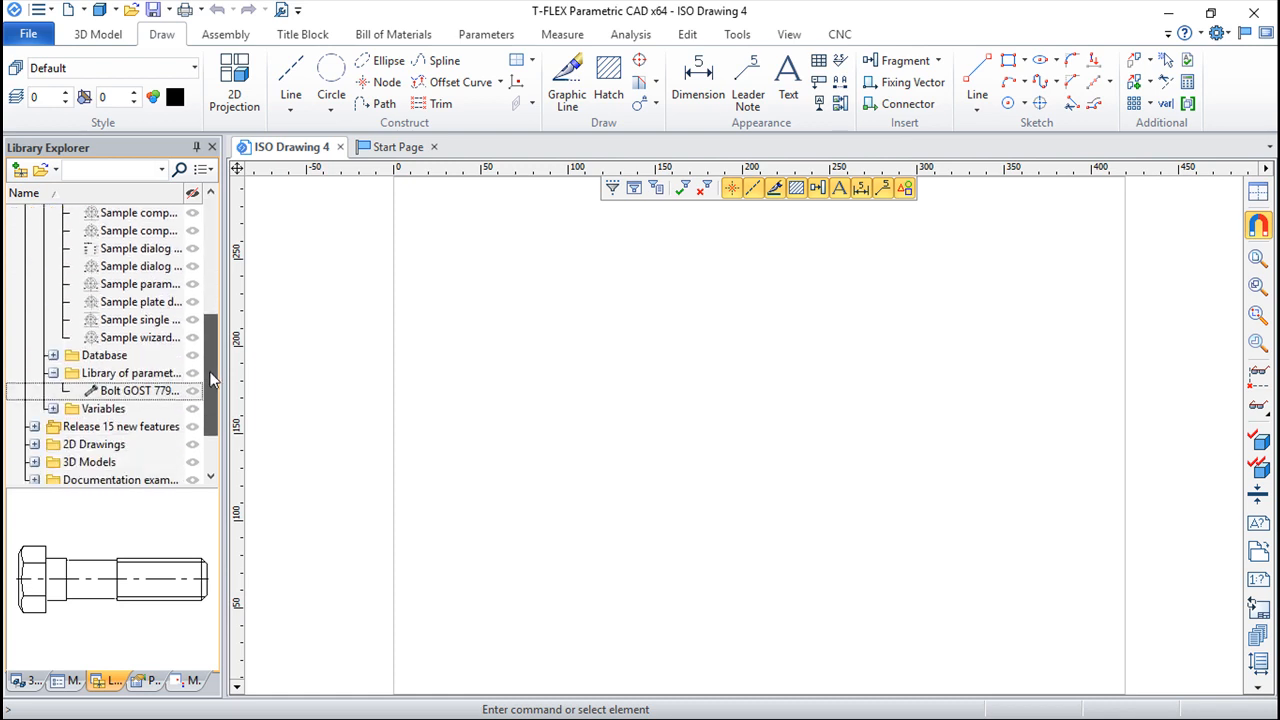
click(112, 392)
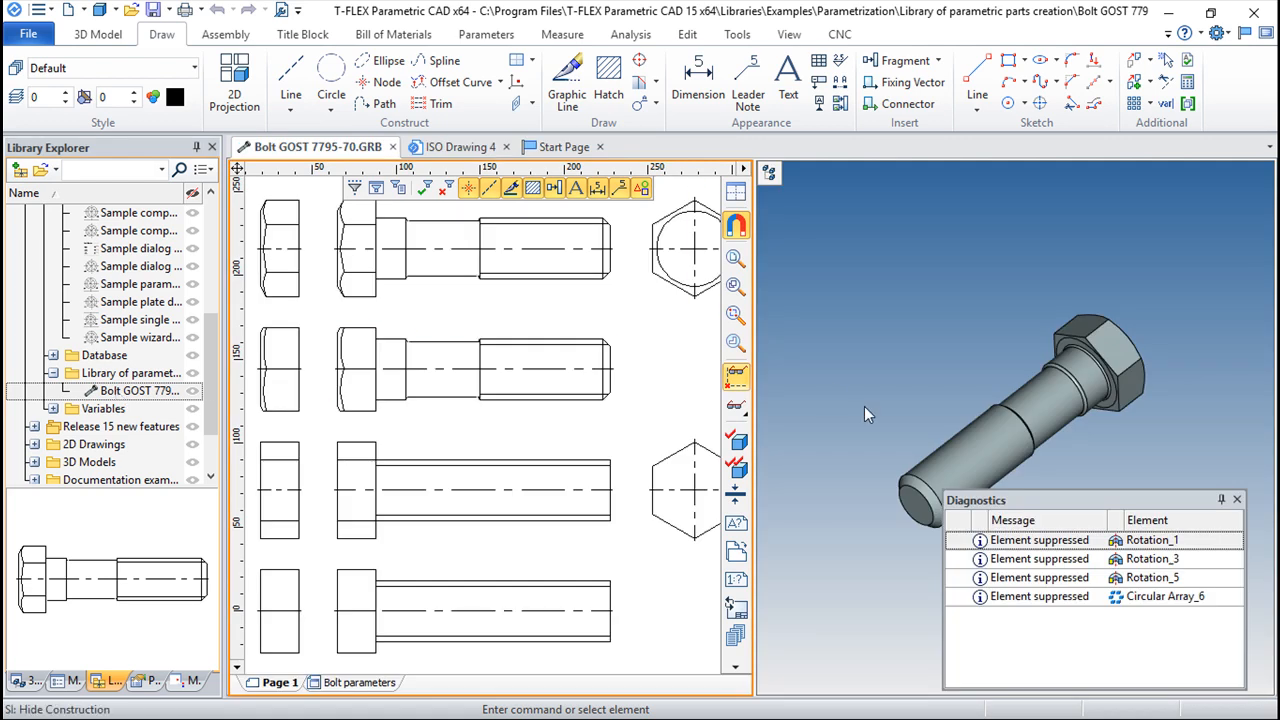
Close the diagnostics messages and enlarge the 2D drawing over the 3D view so all the bolt's projections fit.
click(1237, 499)
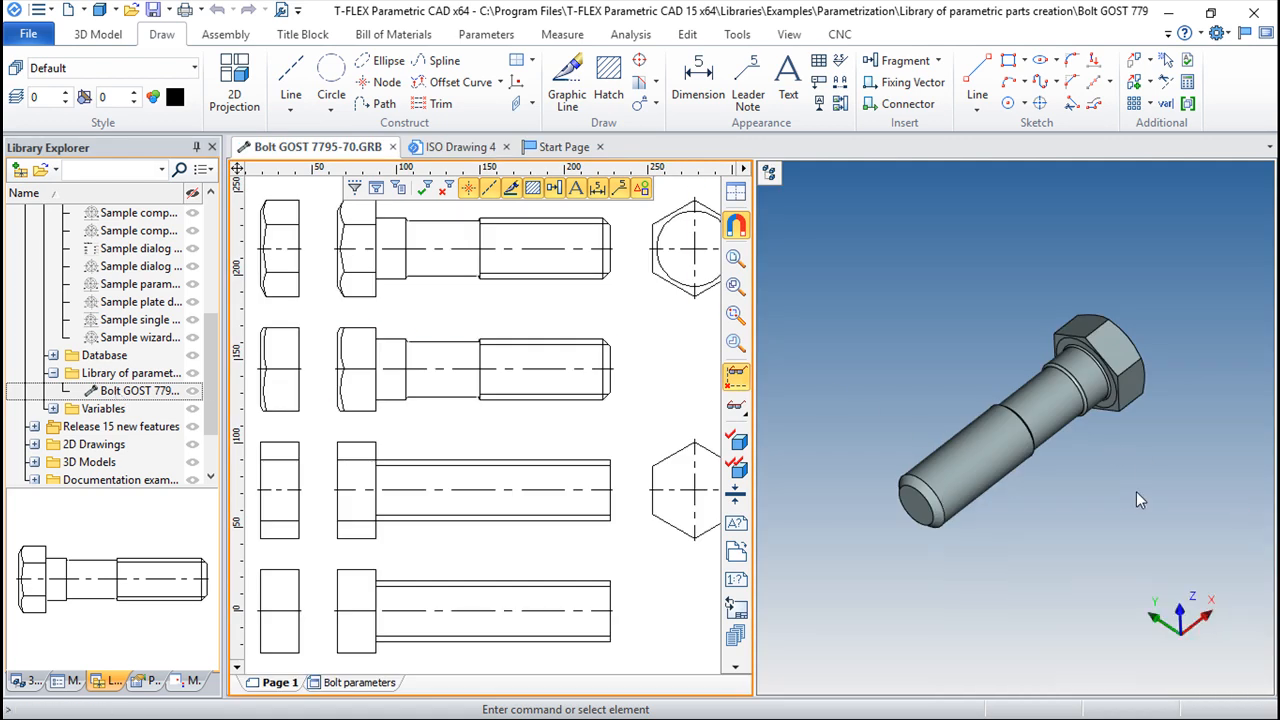
drag(756, 421, 1258, 432)
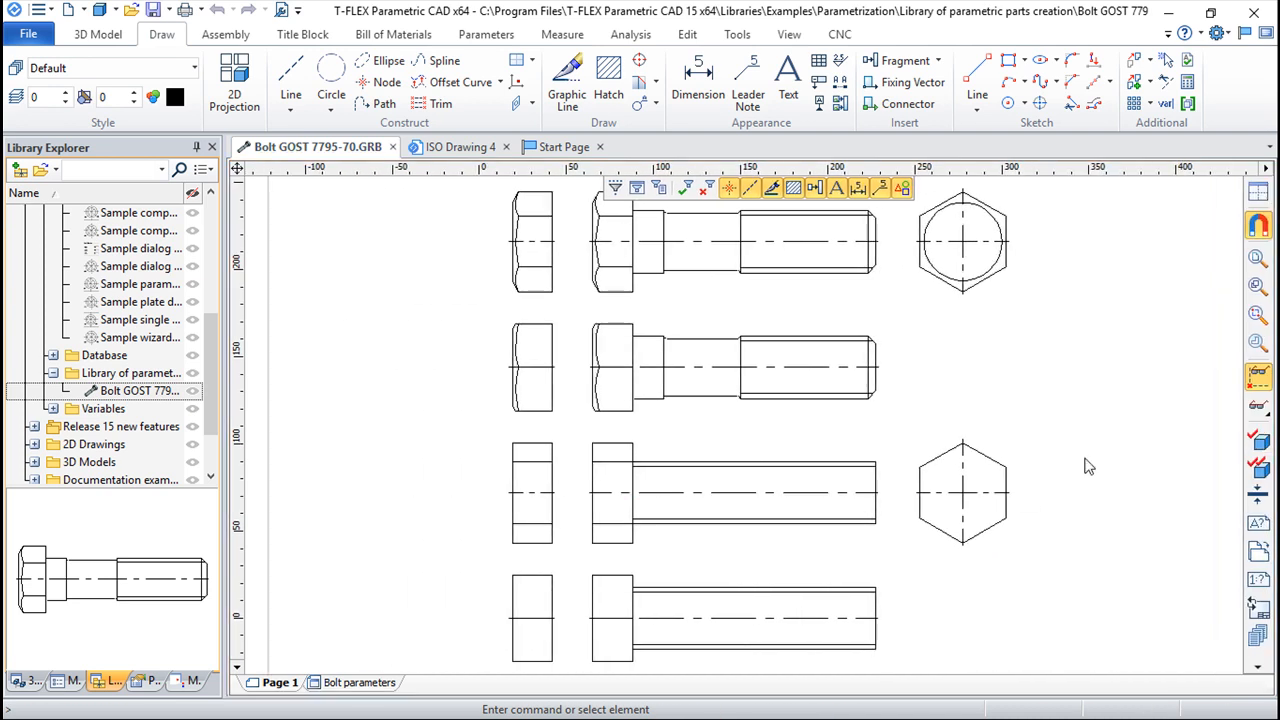
scroll(1049, 428, down, 2)
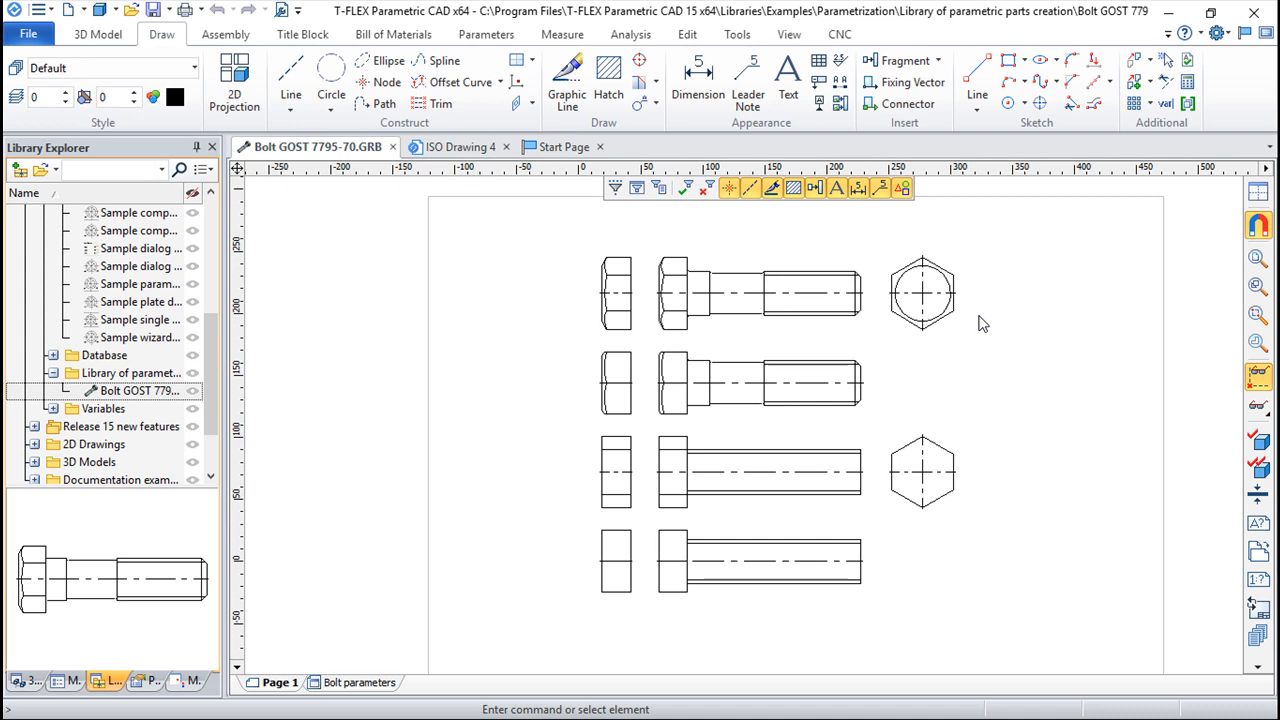
click(806, 277)
Examine database b of the bolt, including the record for diameter d of 6, and return to the drawing.
click(487, 36)
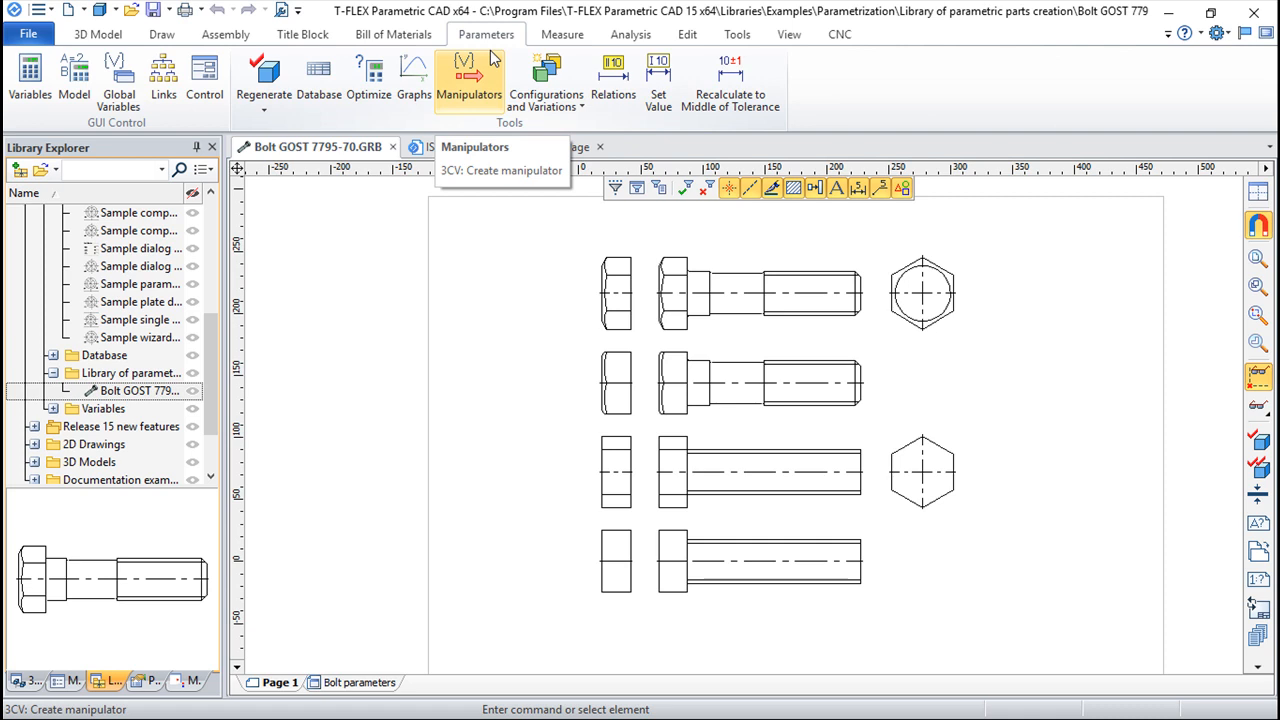
click(318, 78)
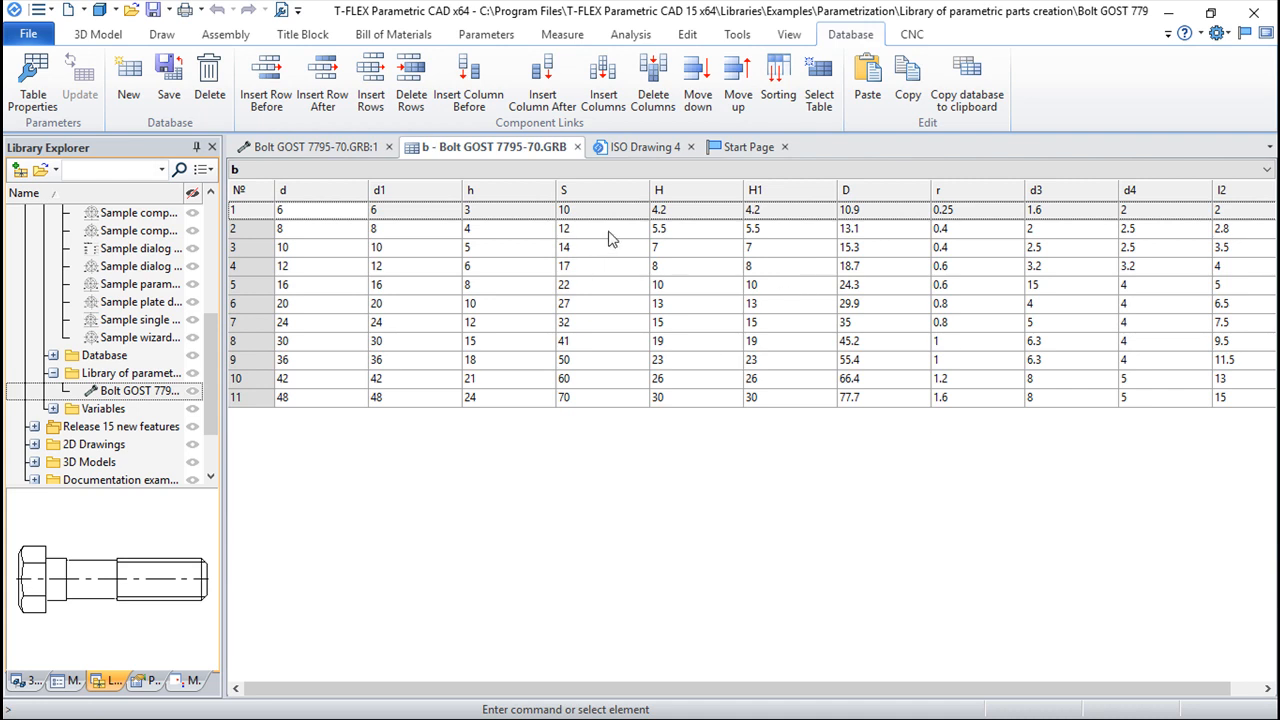
click(316, 205)
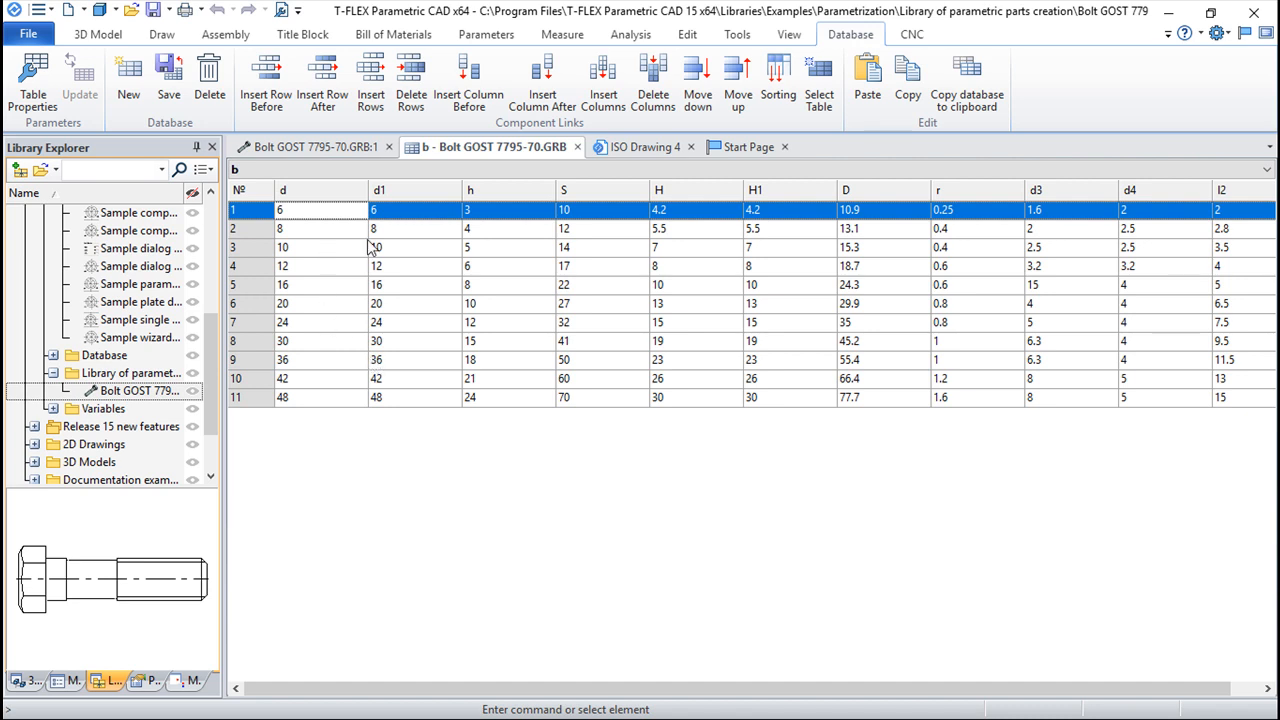
click(350, 148)
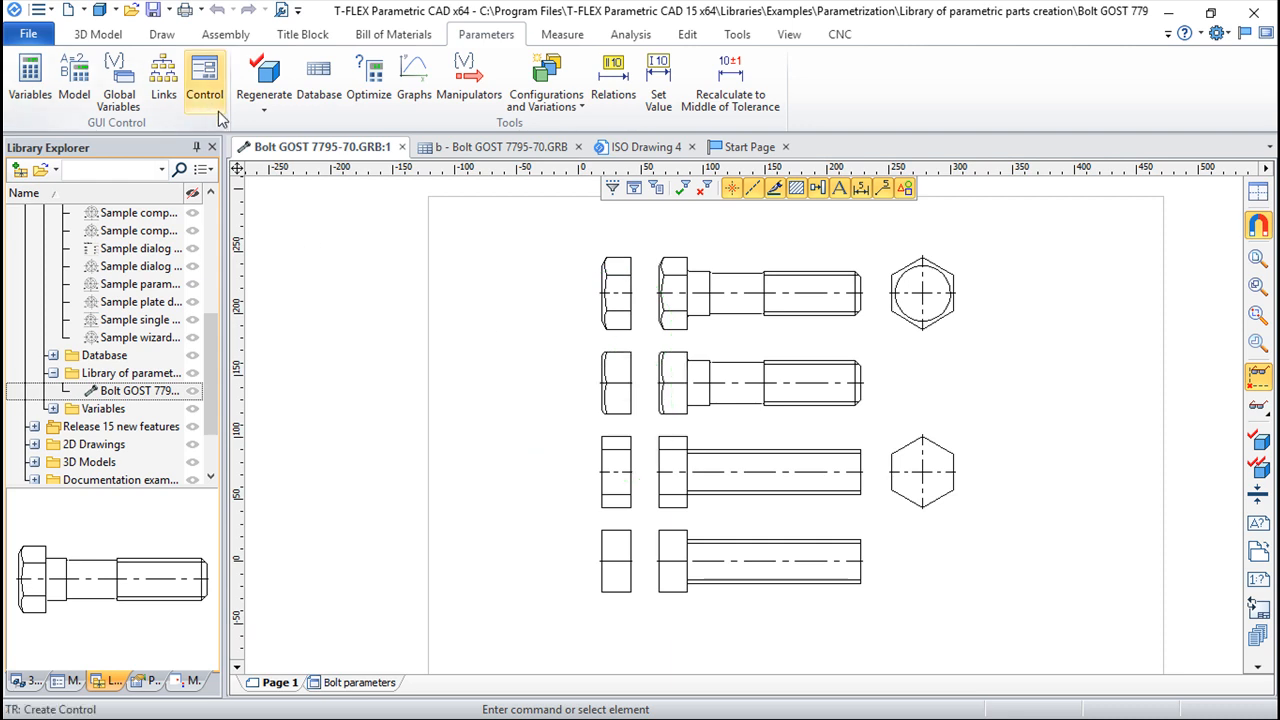
Open the bolt's Variable Editor and enlarge it to show more variables and their full expressions.
click(30, 78)
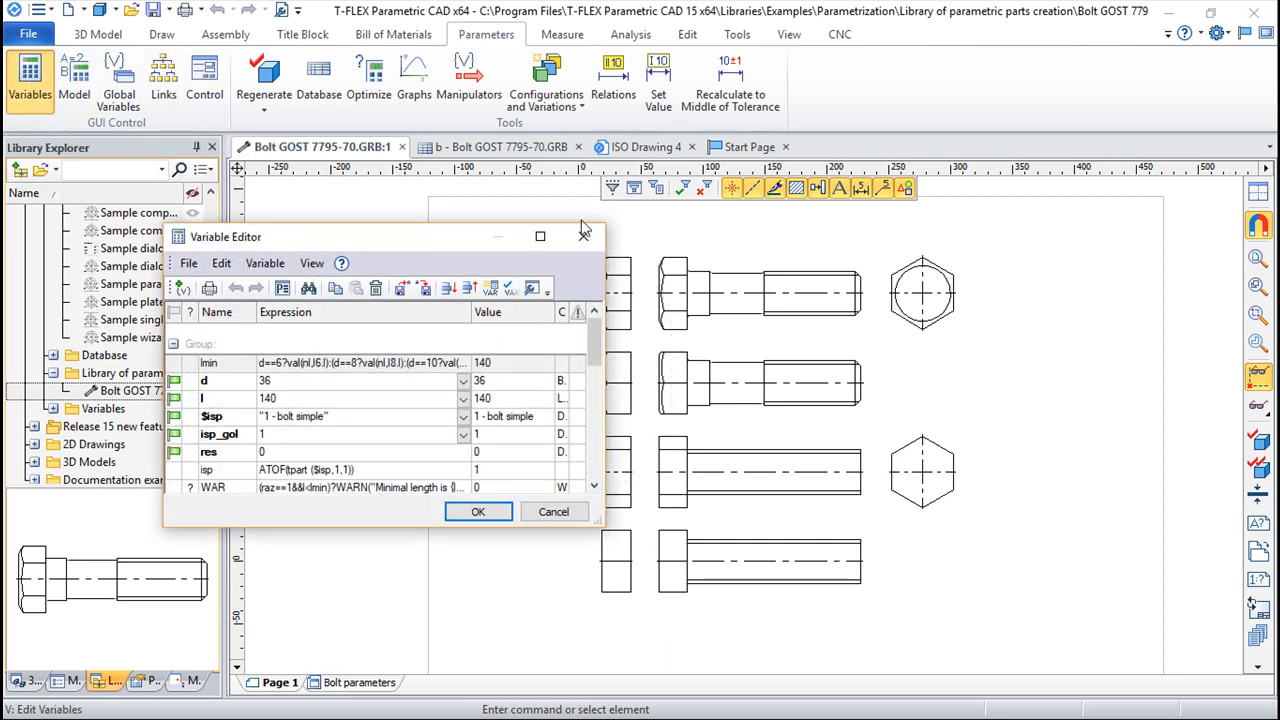
drag(443, 240, 479, 146)
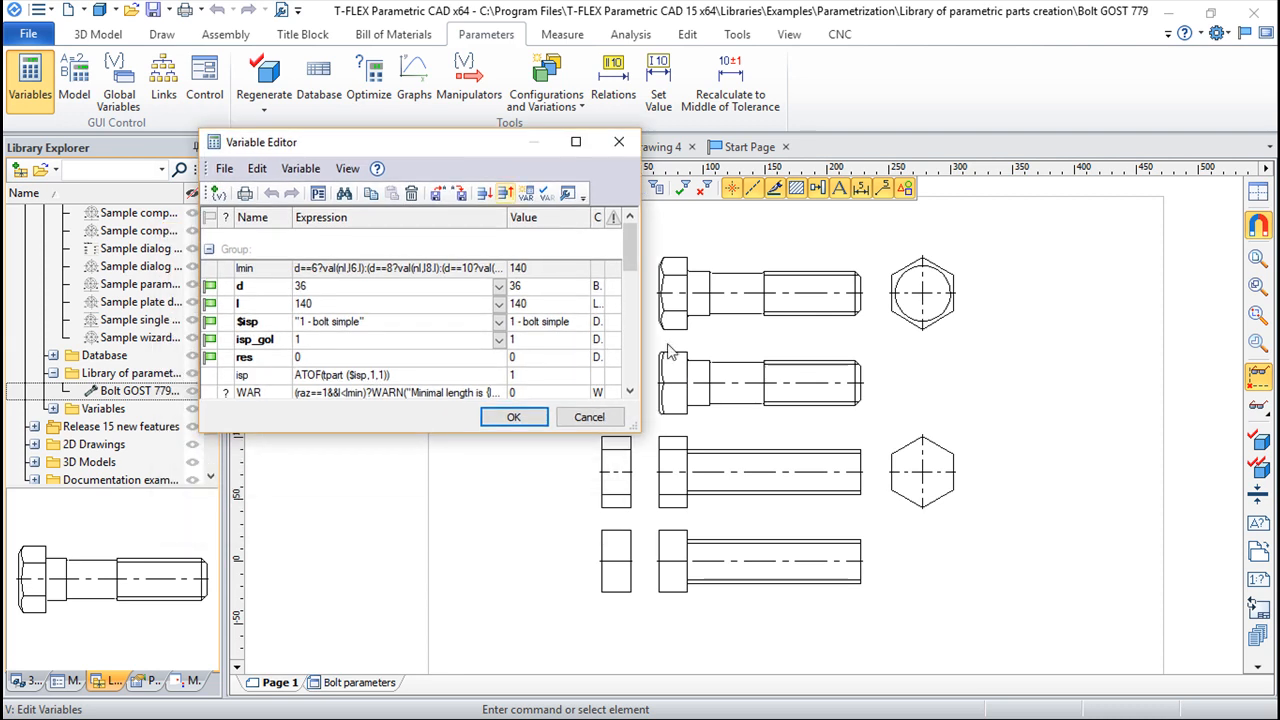
drag(638, 431, 940, 432)
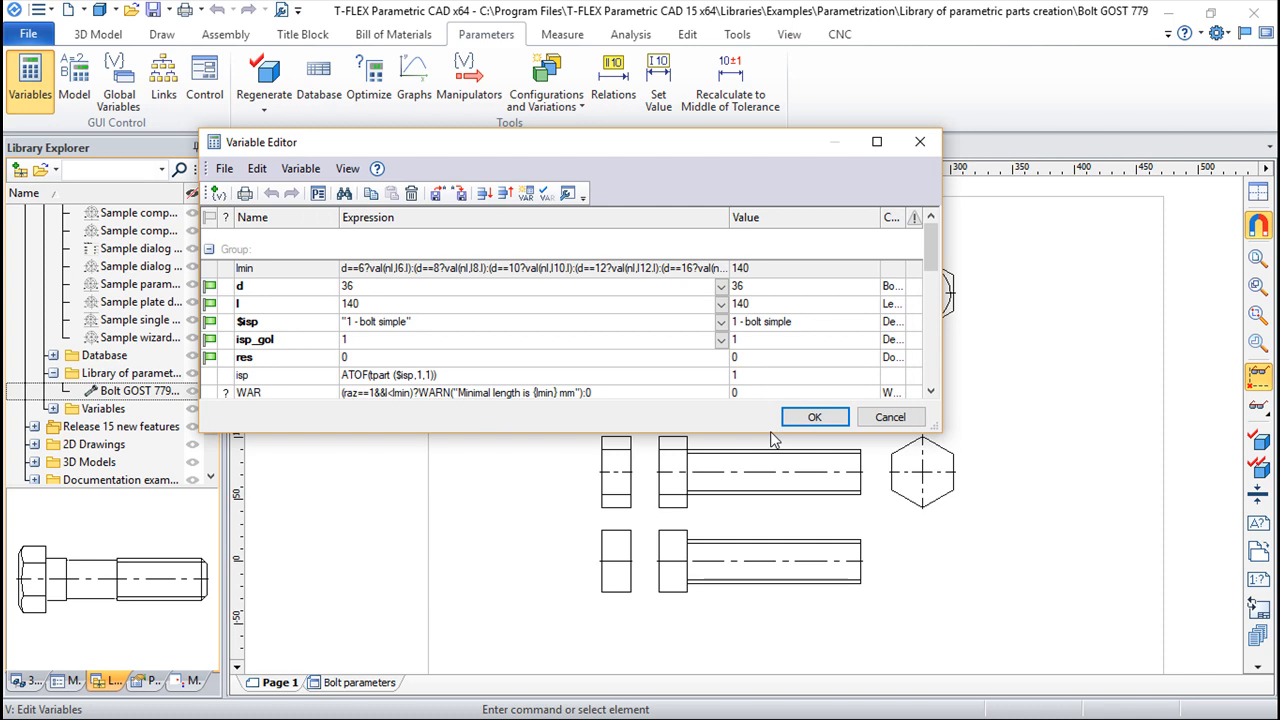
drag(773, 437, 773, 650)
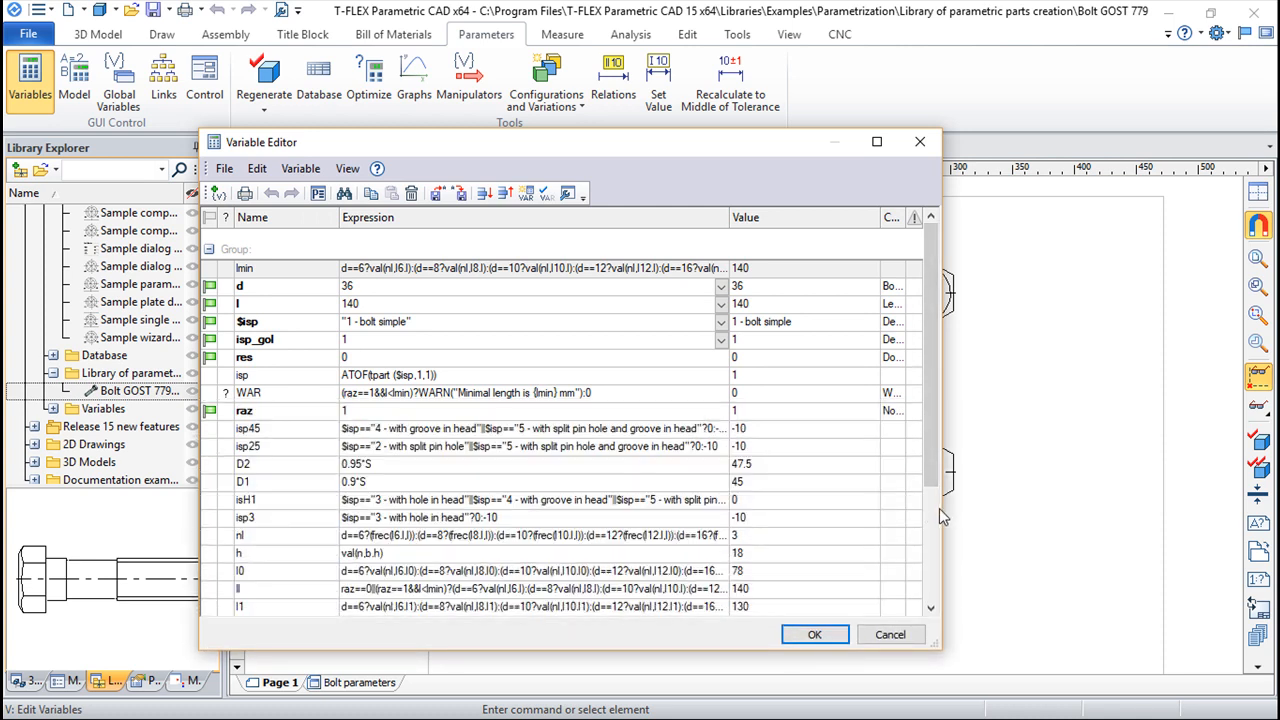
drag(940, 510, 1110, 510)
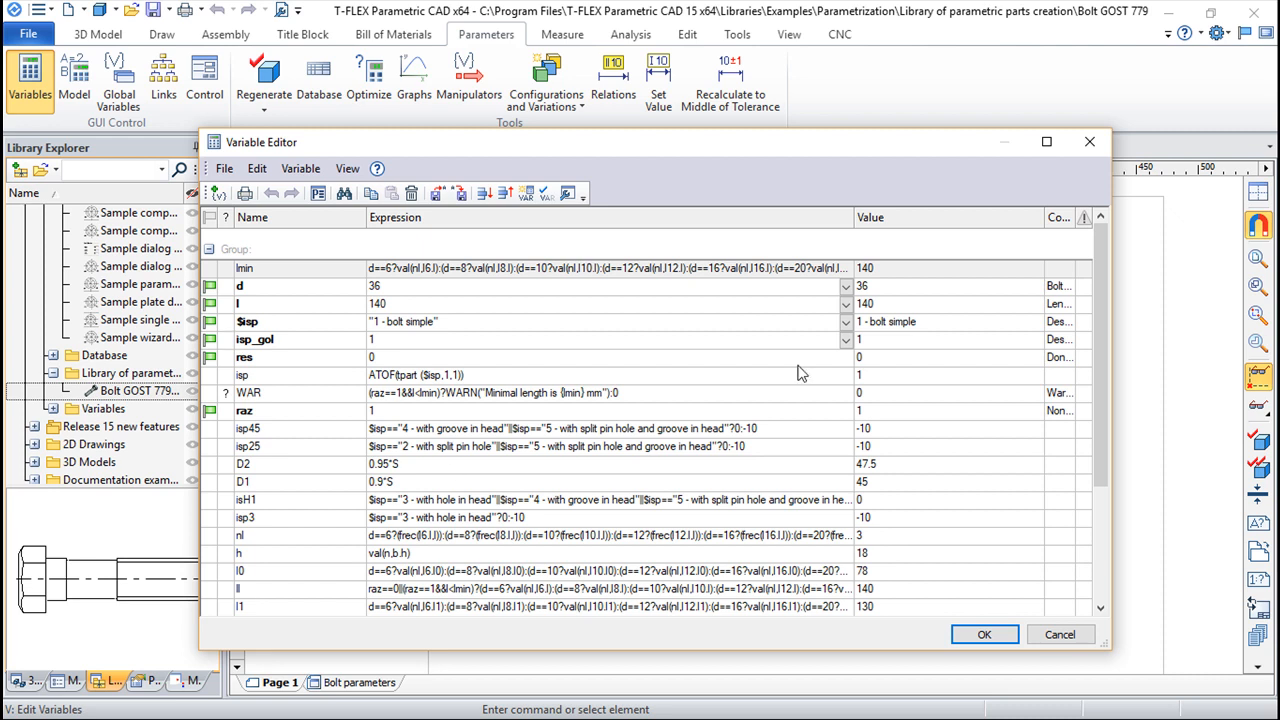
Review the full list of variables and the preset values of variable d, and close the editor without changes.
scroll(1087, 360, down, 4)
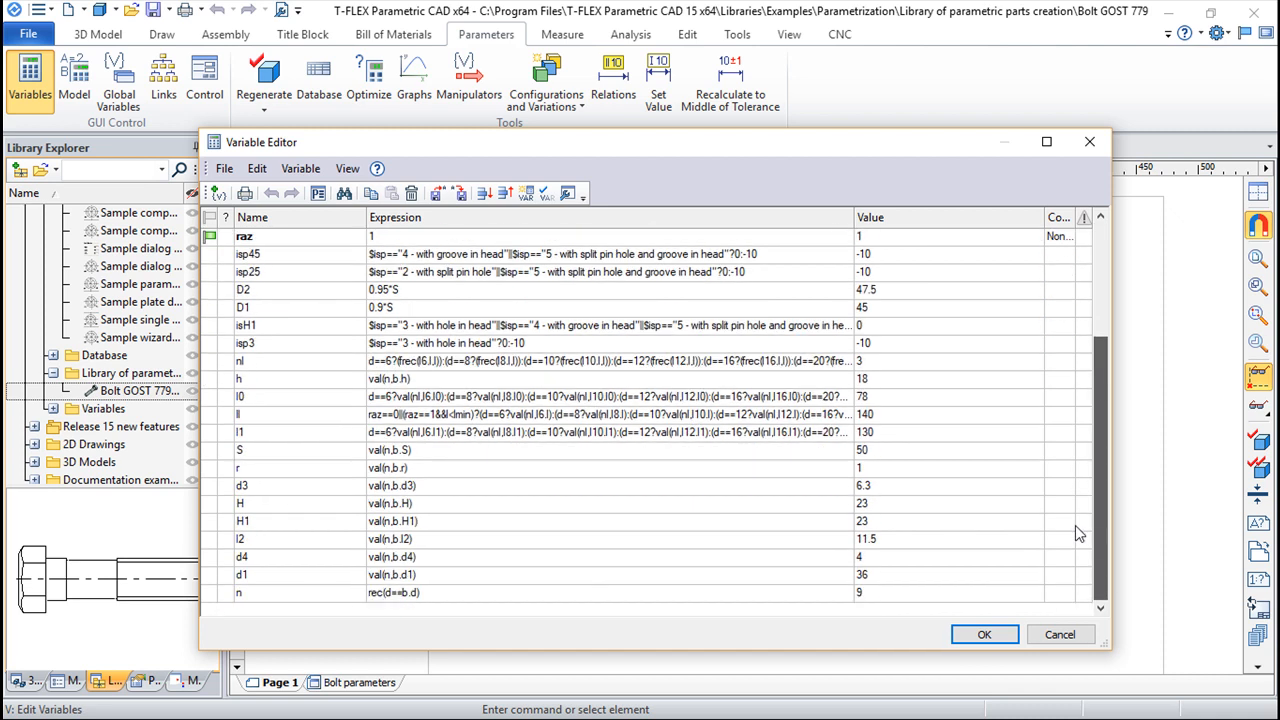
scroll(1075, 520, up, 4)
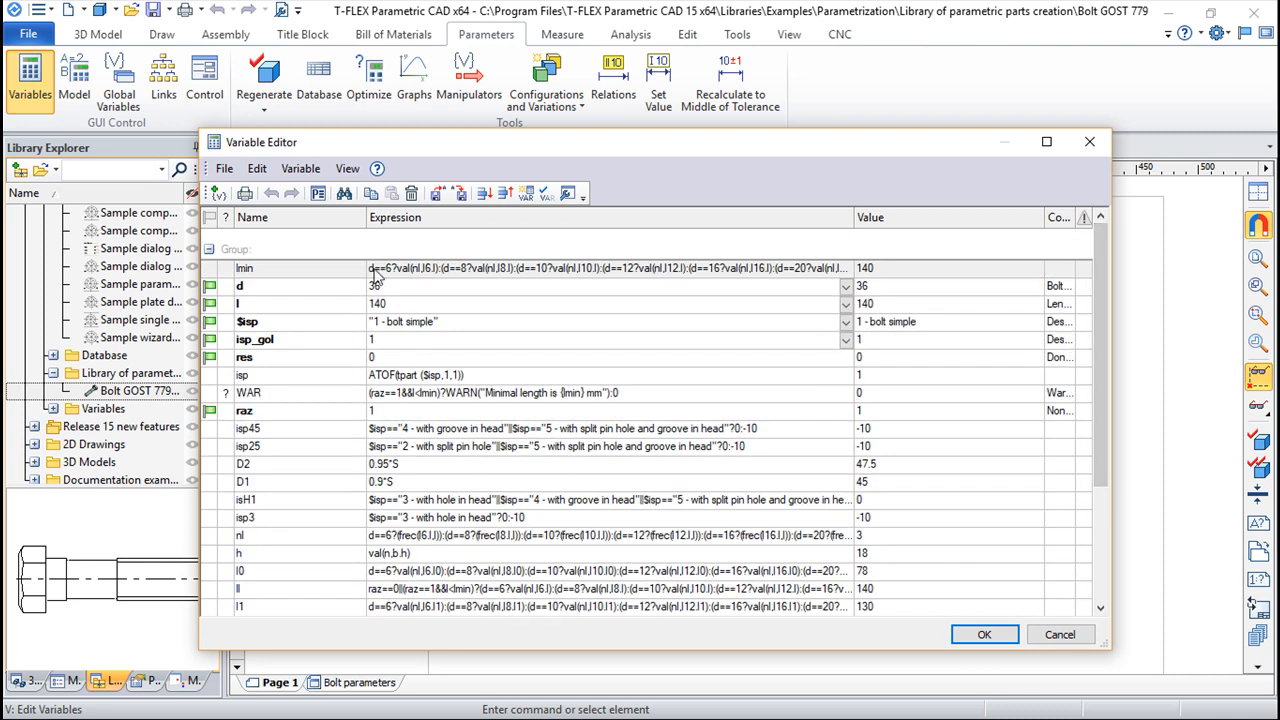
click(845, 287)
click(845, 289)
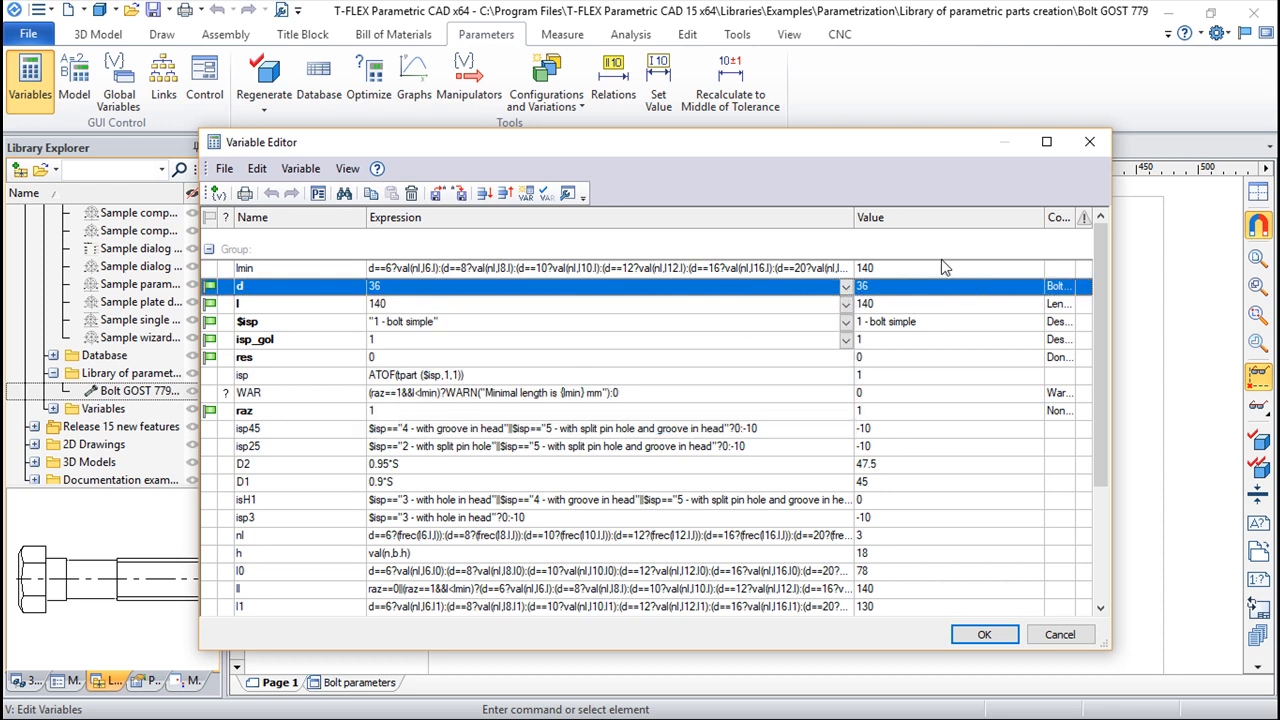
click(1090, 143)
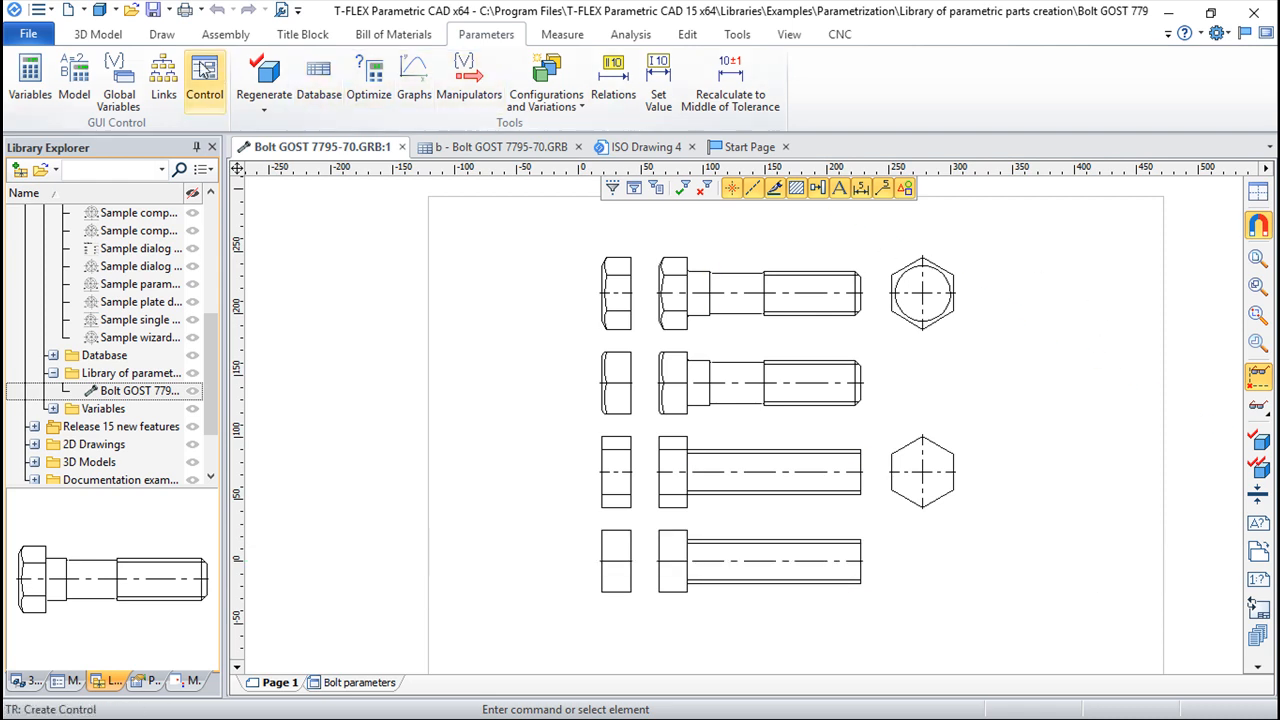
Inspect the fixing vector, graphic lines and hatch contours that make up the bolt projections on Page 1.
click(157, 35)
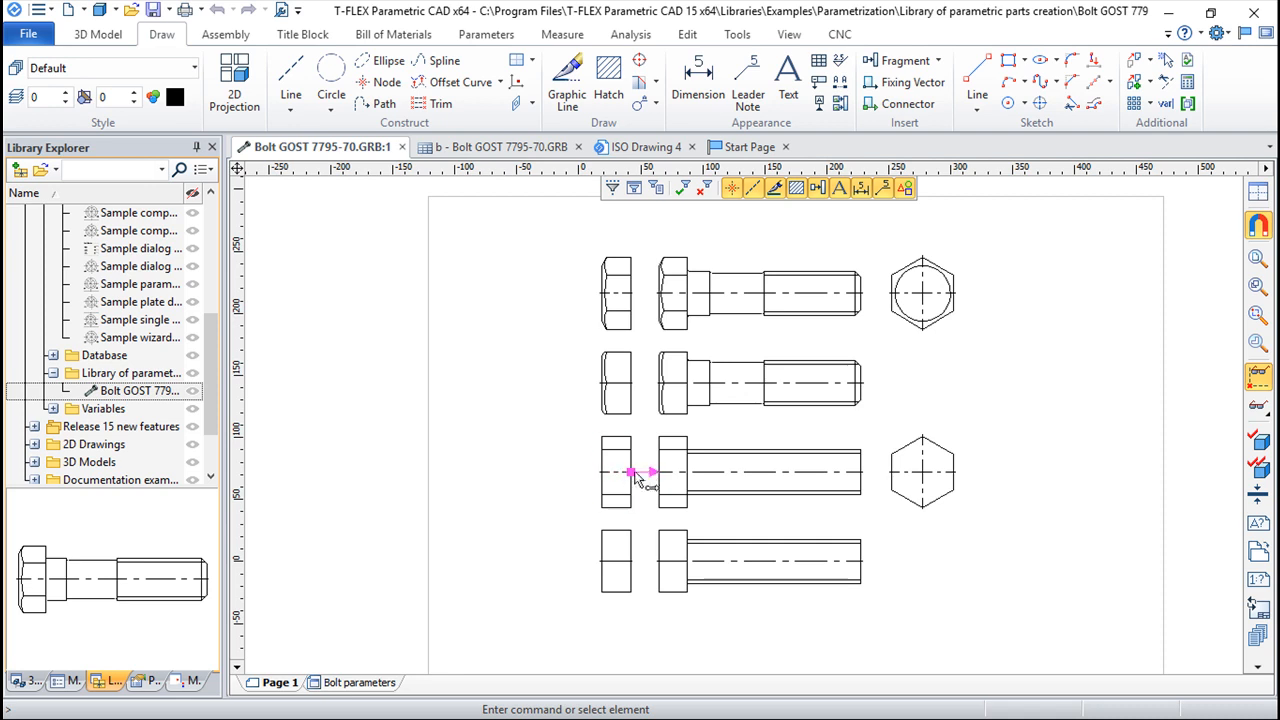
click(755, 464)
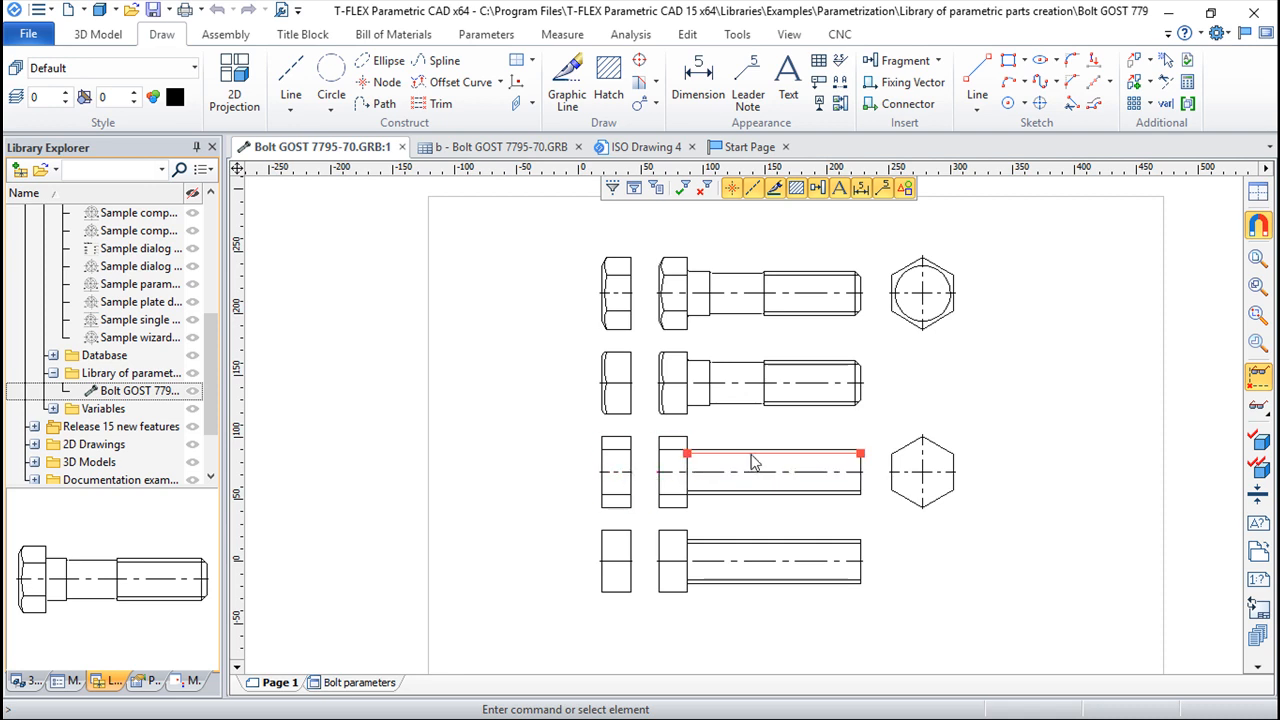
click(750, 457)
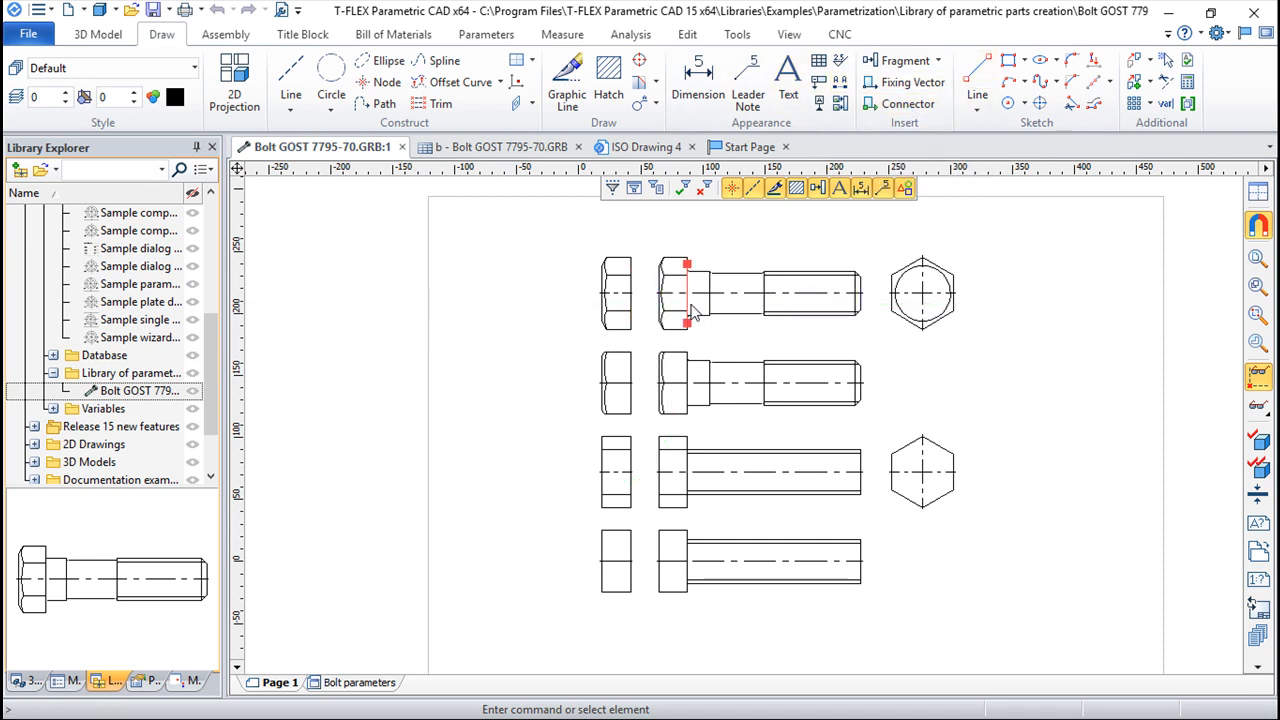
click(740, 312)
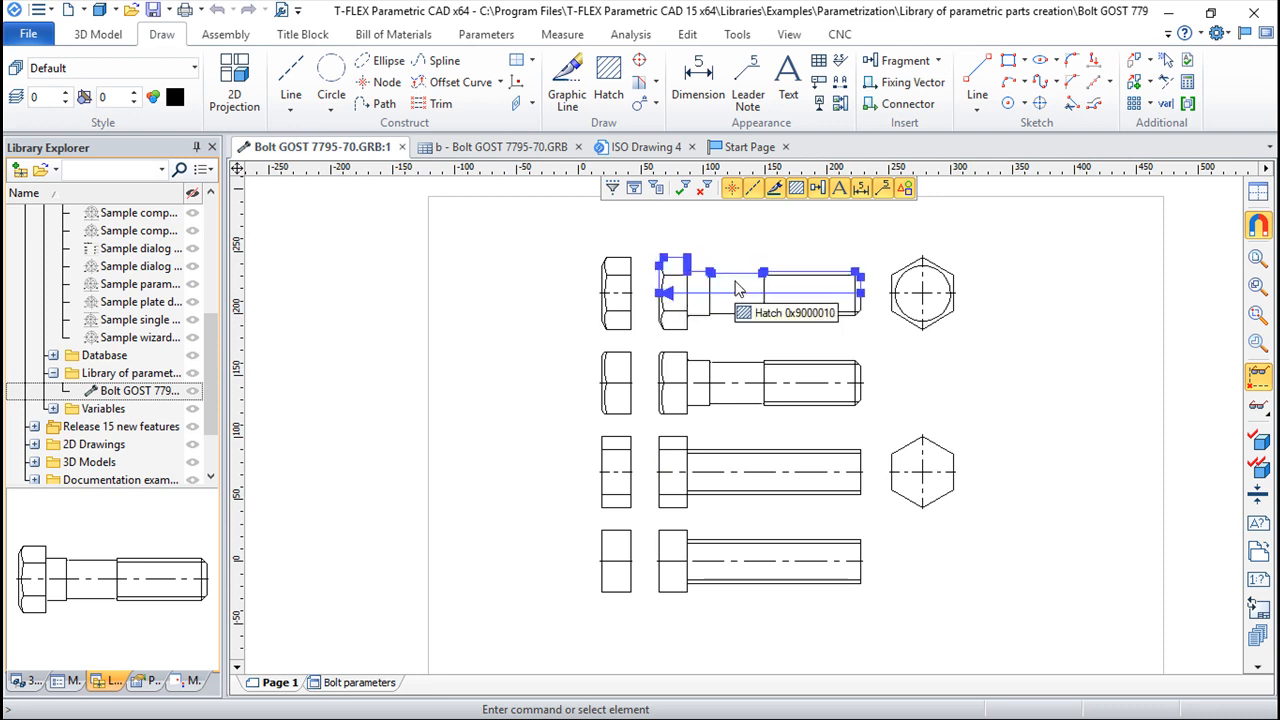
key(Escape)
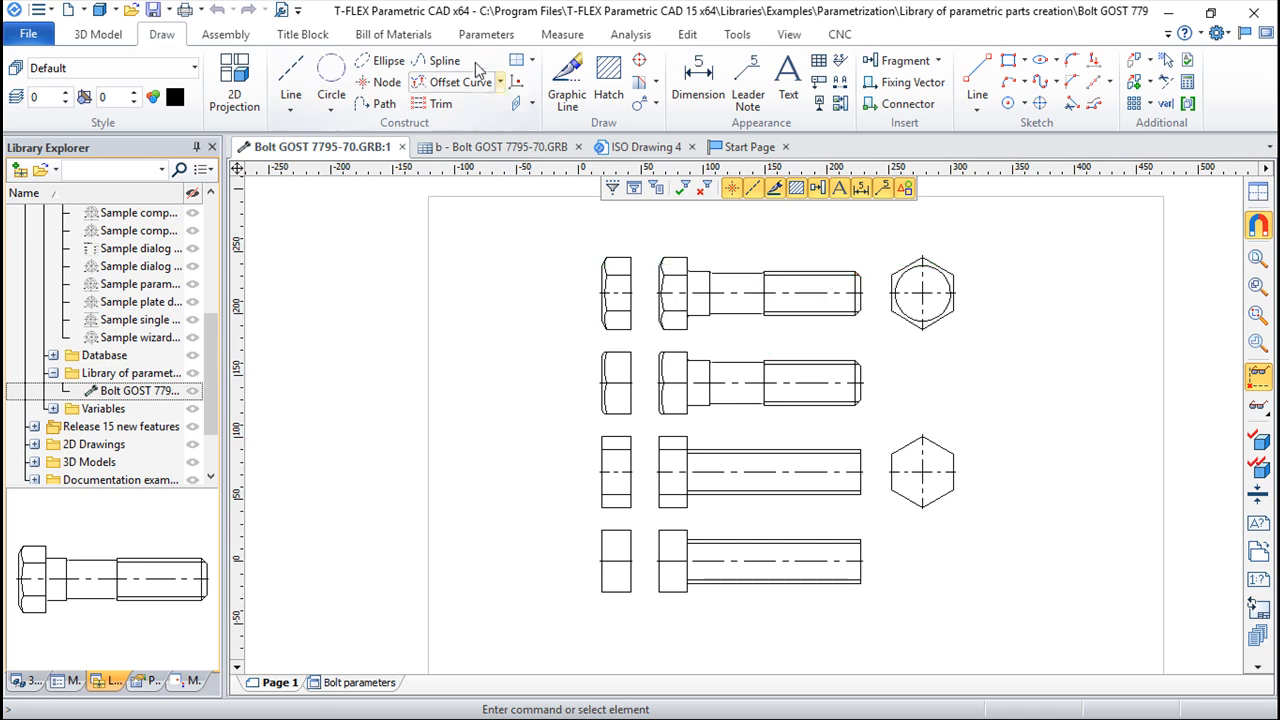
View the model's Bolt parameters dialog and close it without changing anything.
click(486, 35)
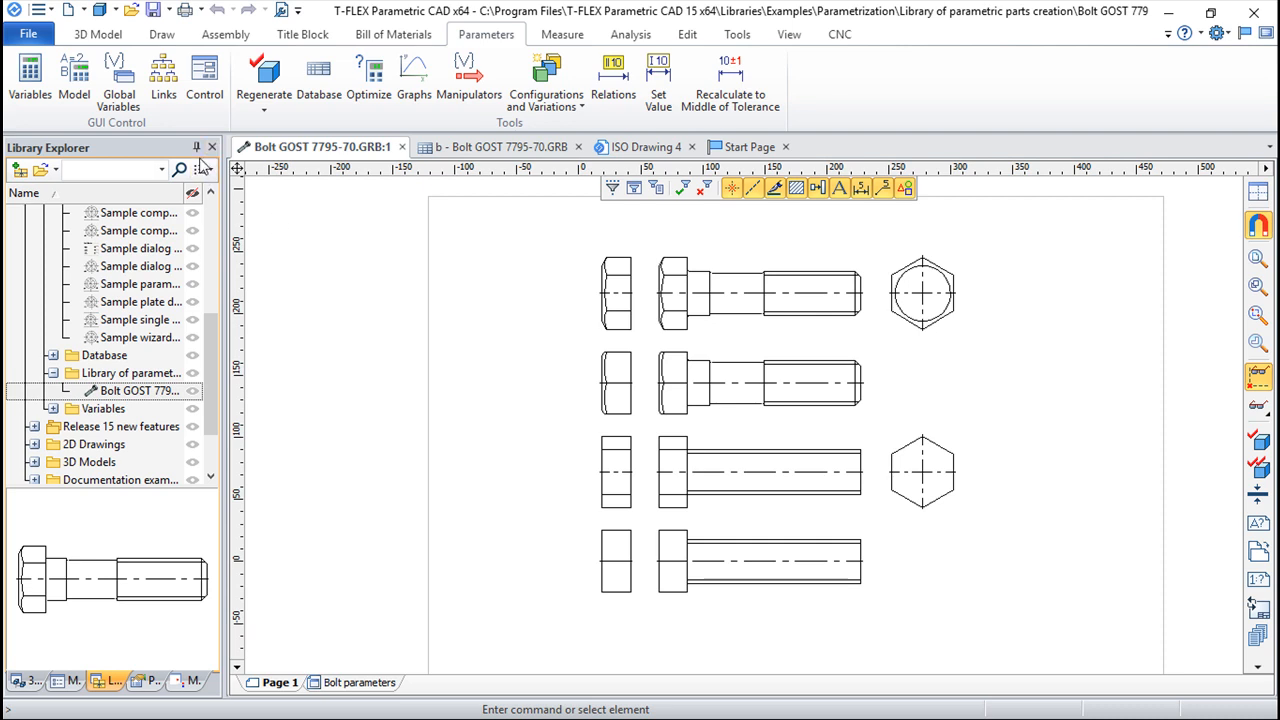
click(74, 80)
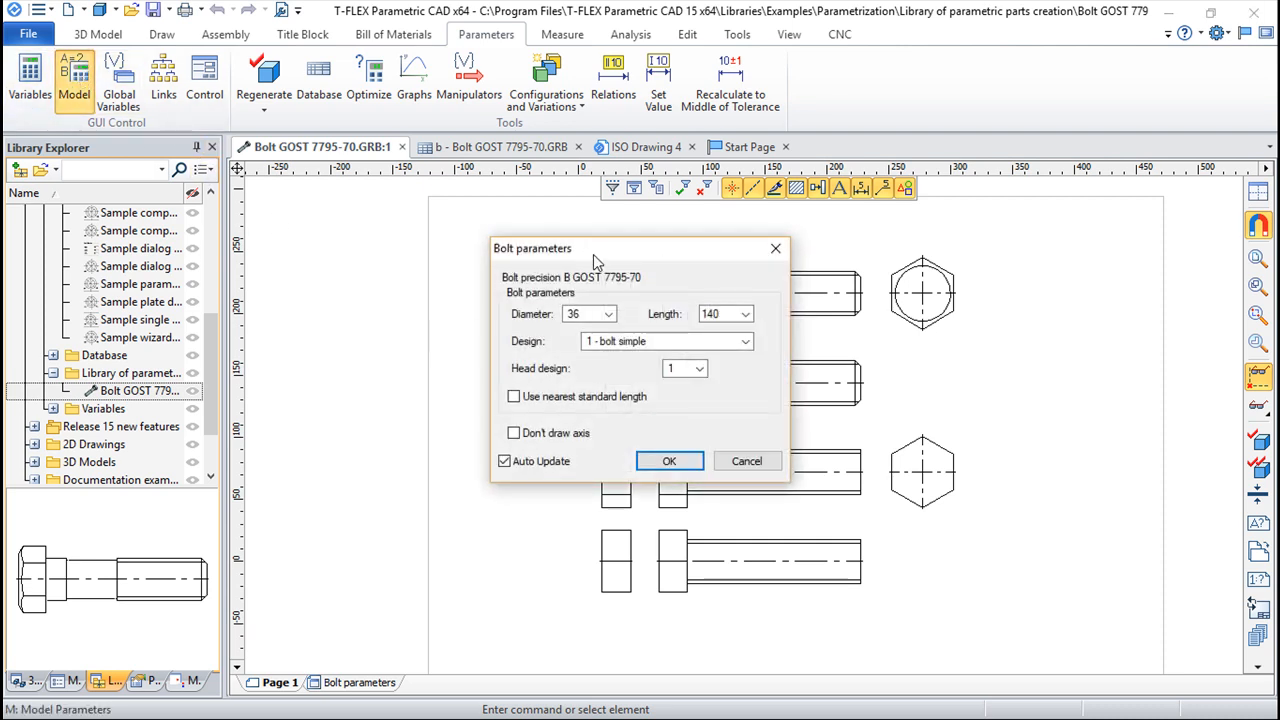
drag(590, 250, 400, 236)
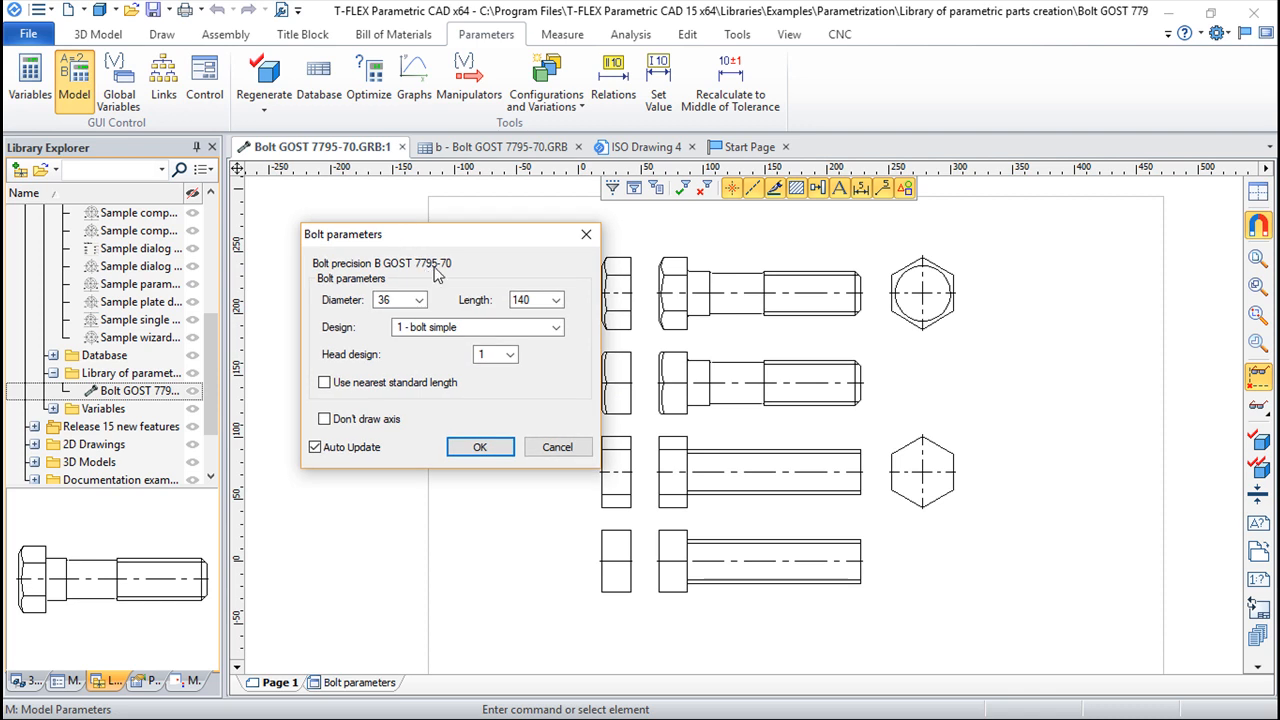
click(364, 682)
click(556, 448)
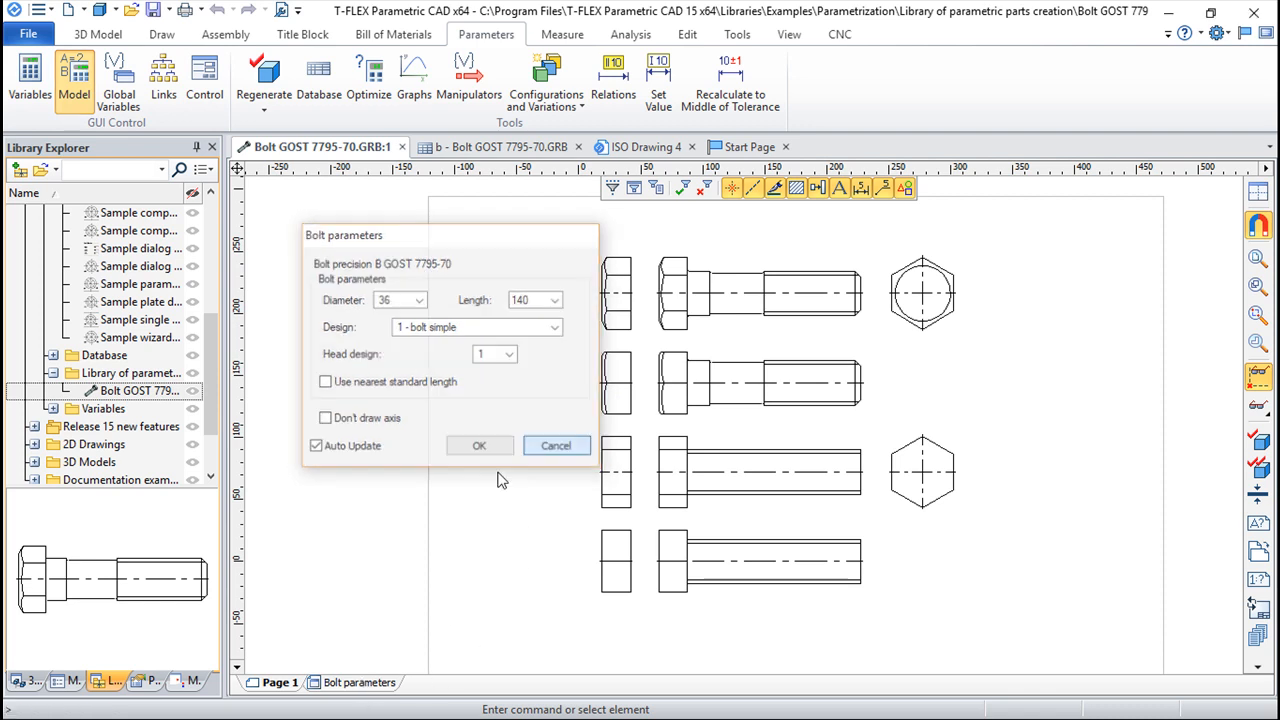
Show the Bolt parameters page and compare its control layout with the model parameters dialog, cancelling the dialog.
click(376, 684)
scroll(757, 390, down, 2)
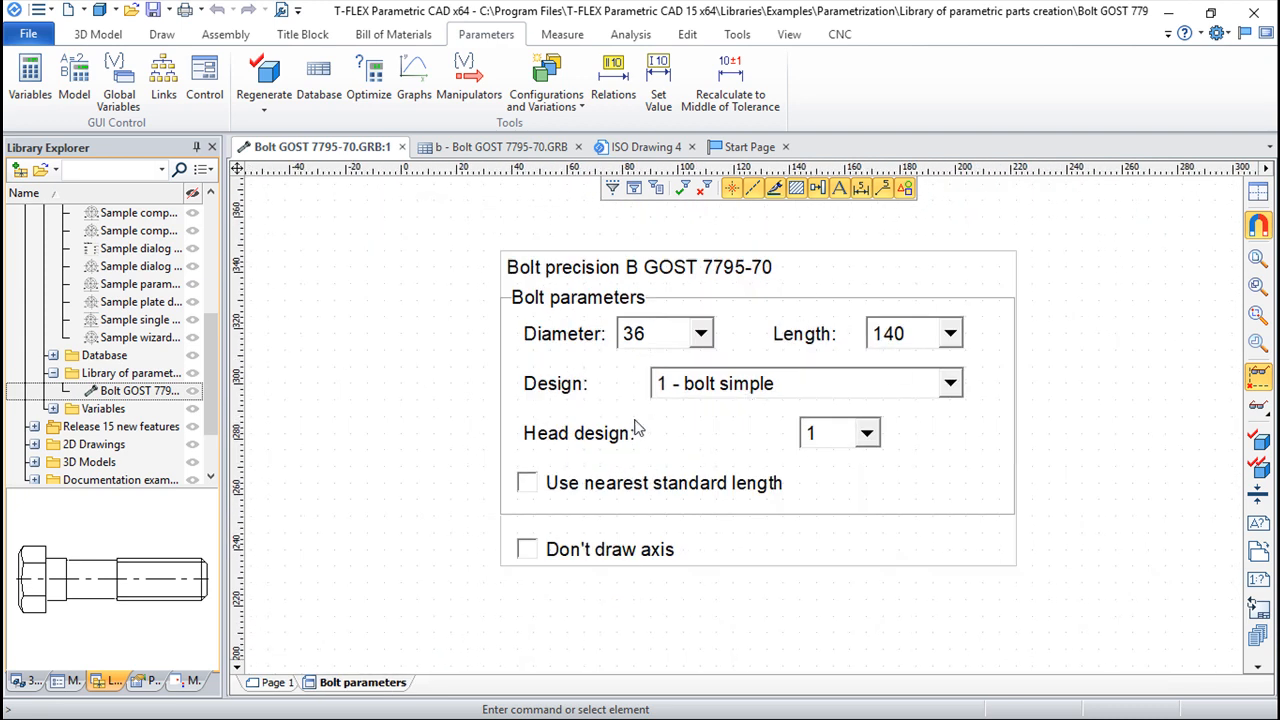
click(74, 78)
drag(632, 260, 553, 282)
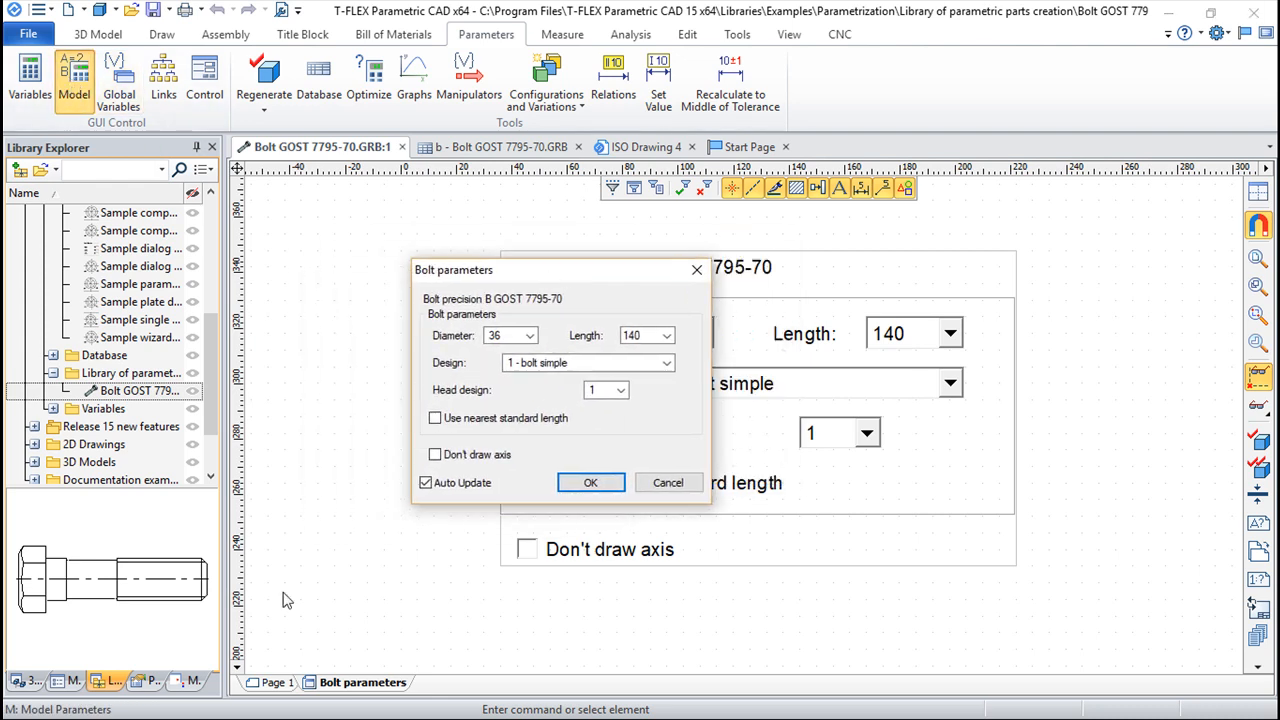
click(650, 488)
Return to Page 1 and set the bolt's diameter to 30 in the model parameters.
click(280, 682)
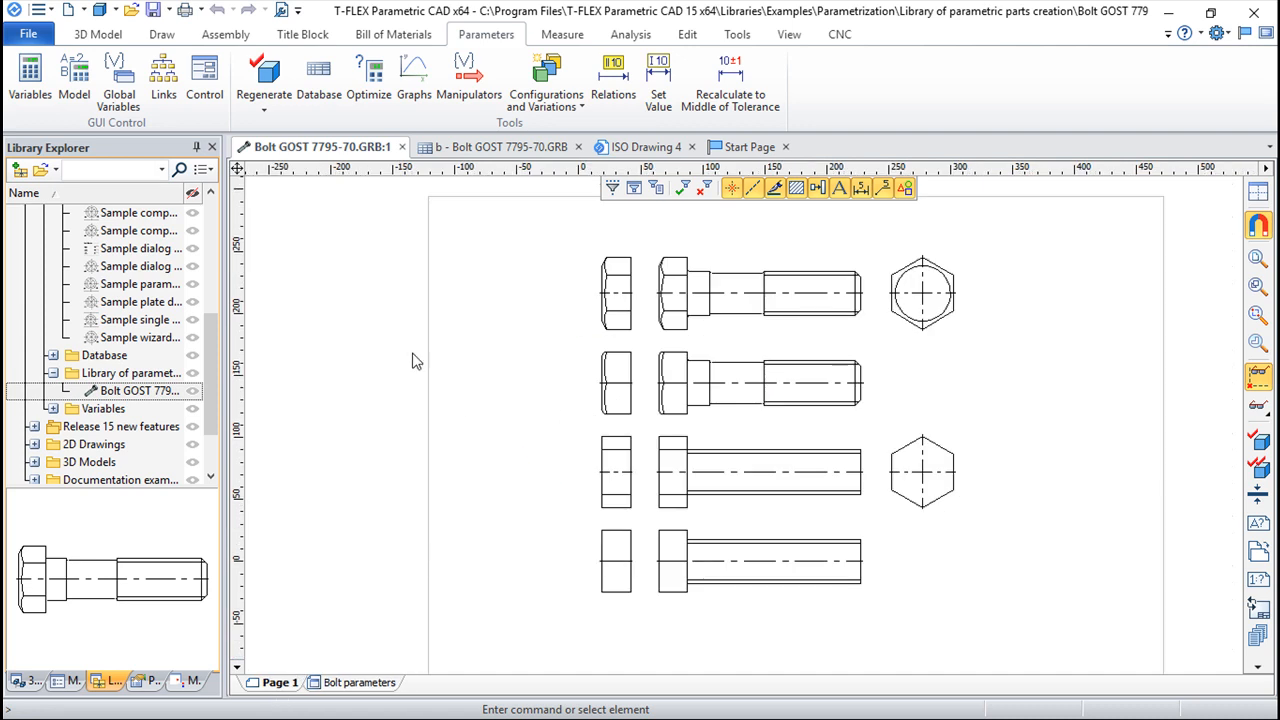
click(74, 78)
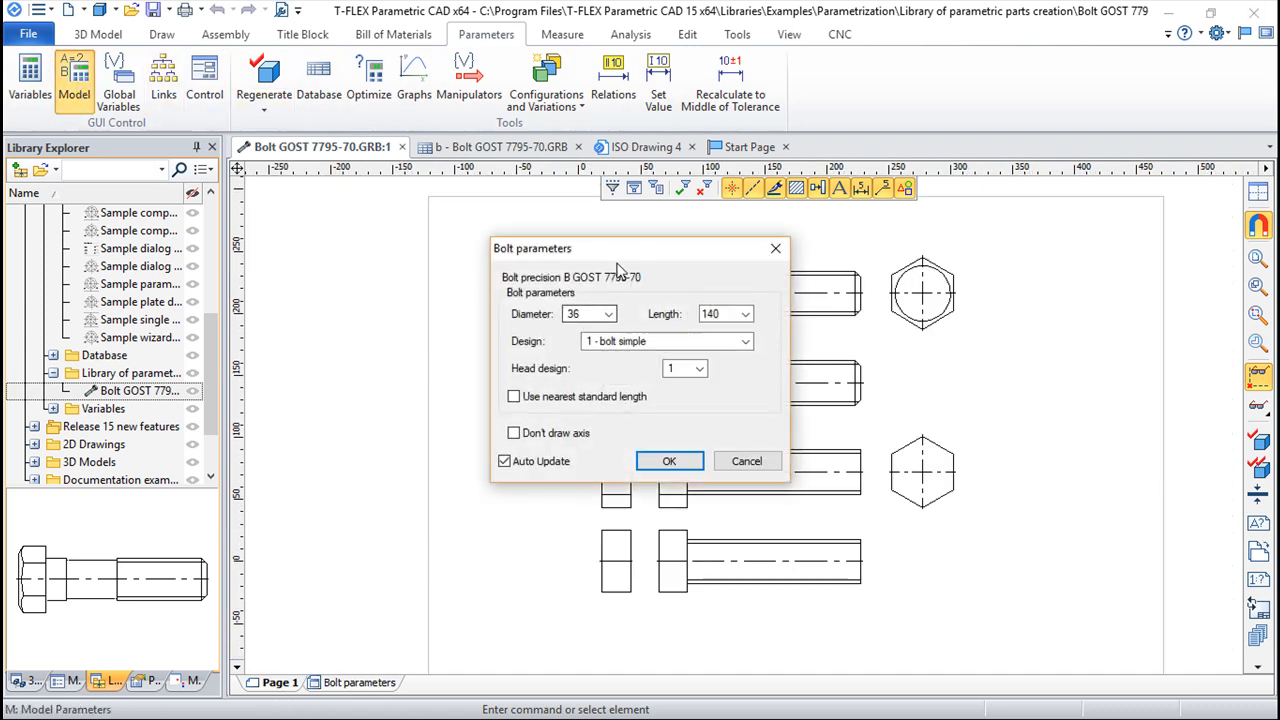
drag(617, 245, 347, 227)
click(339, 297)
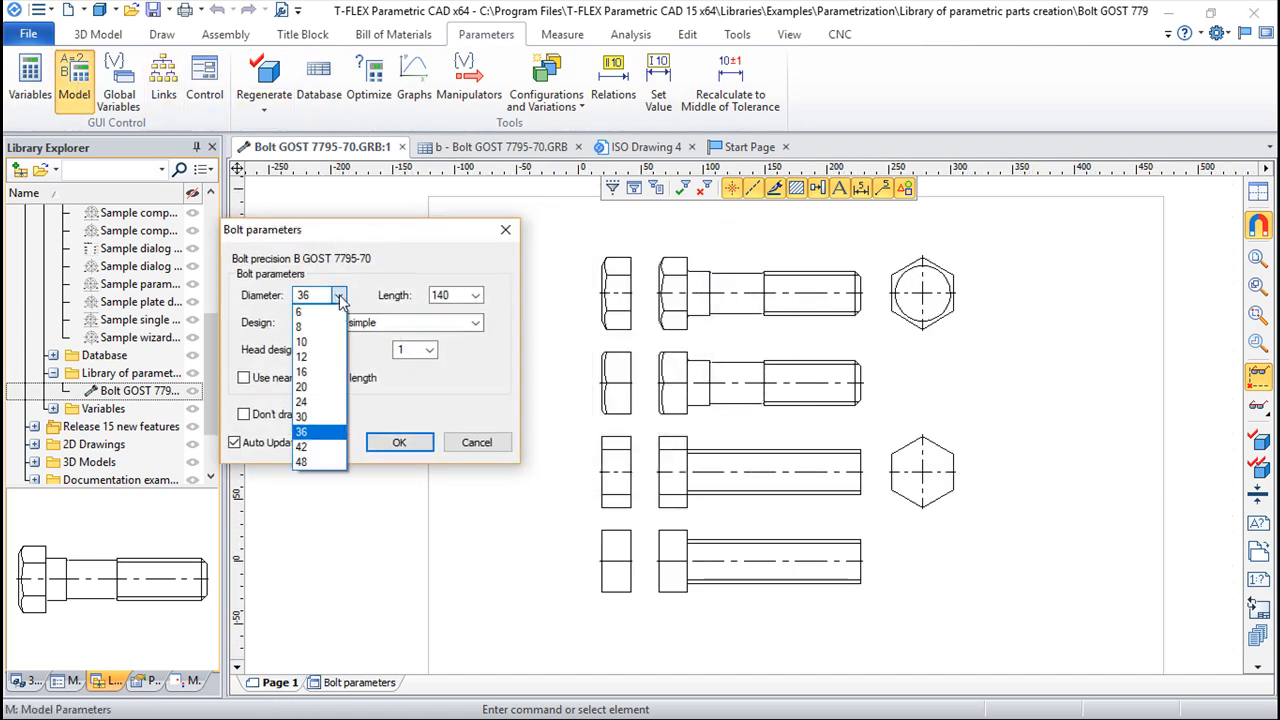
click(322, 424)
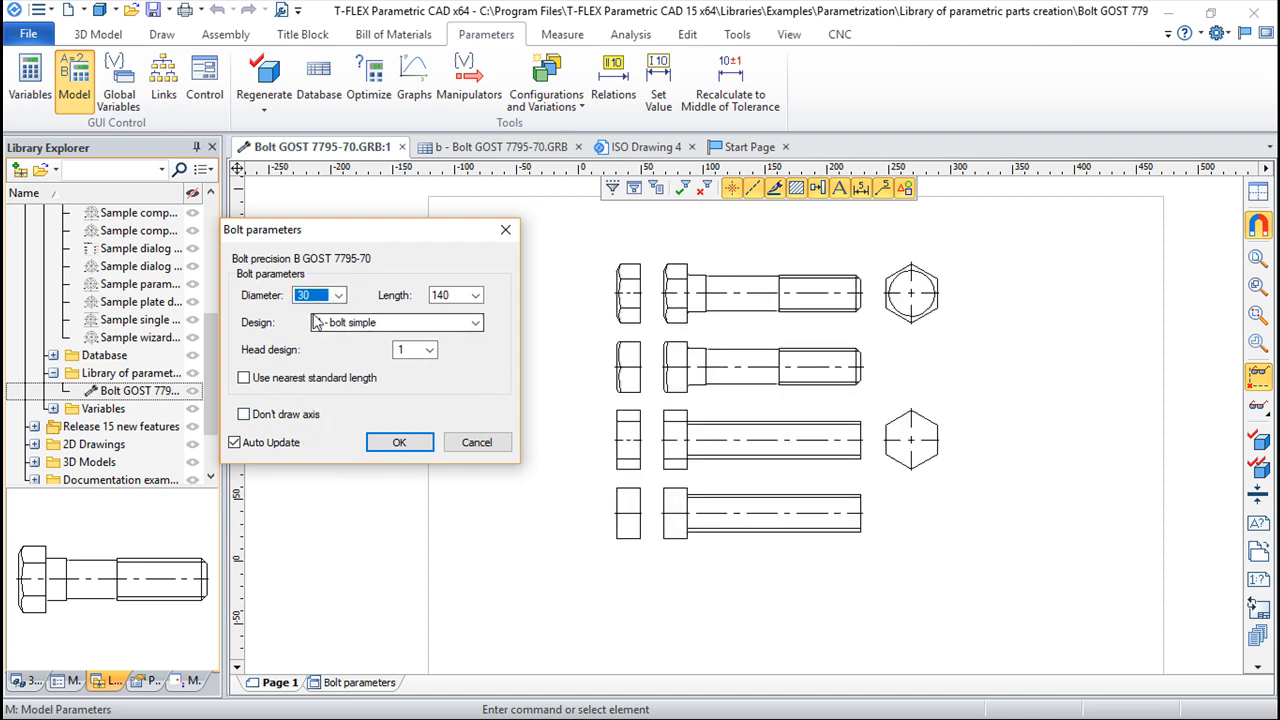
Review the available bolt lengths and set the bolt's design to "4 - with groove in head".
click(477, 296)
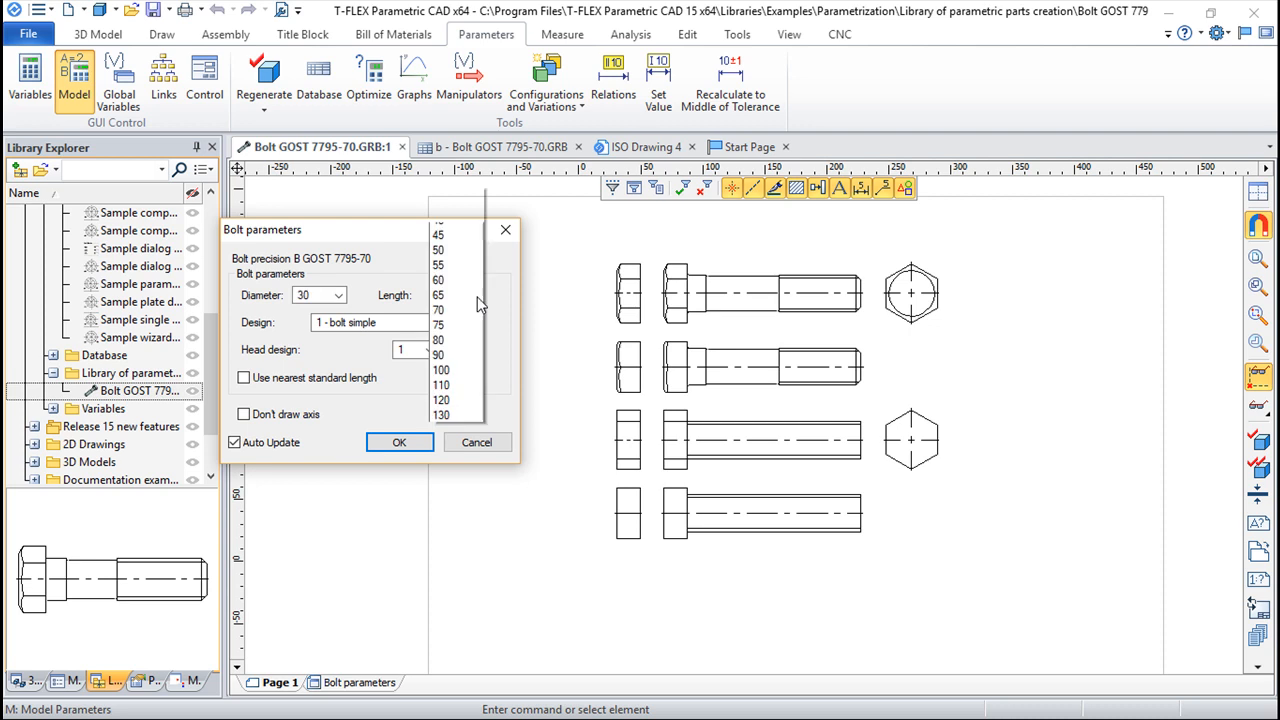
click(477, 296)
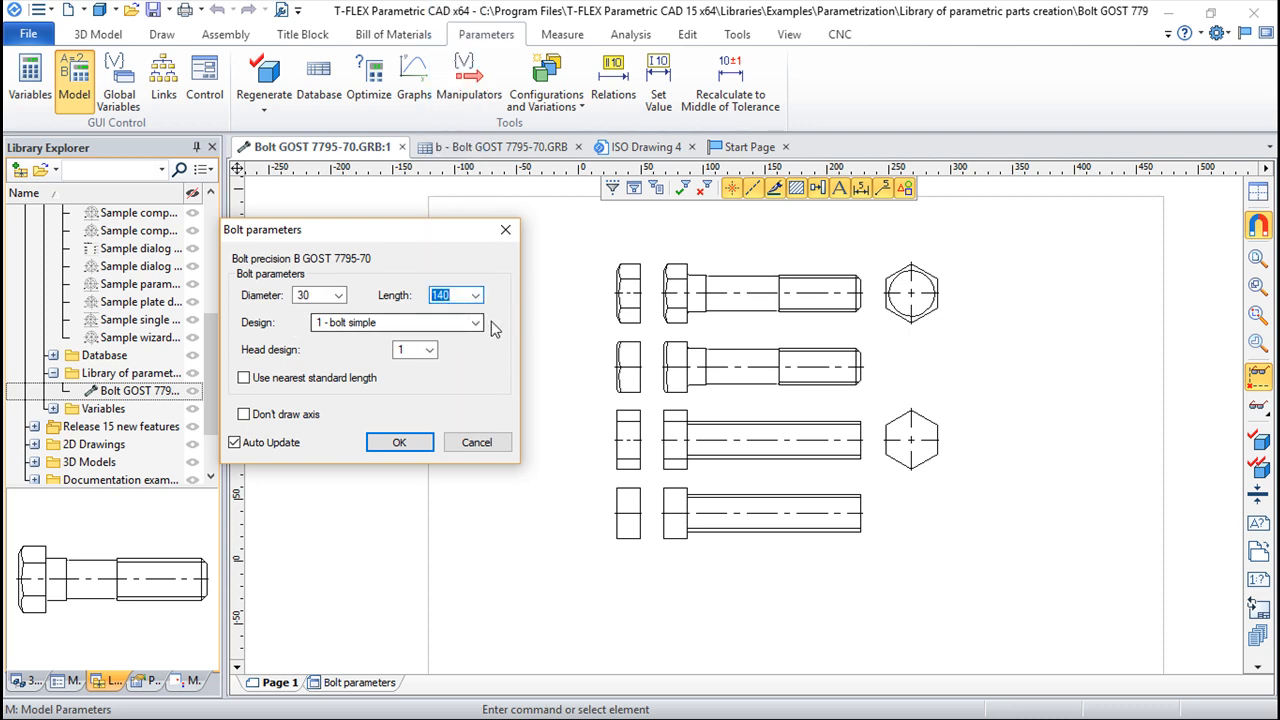
click(476, 323)
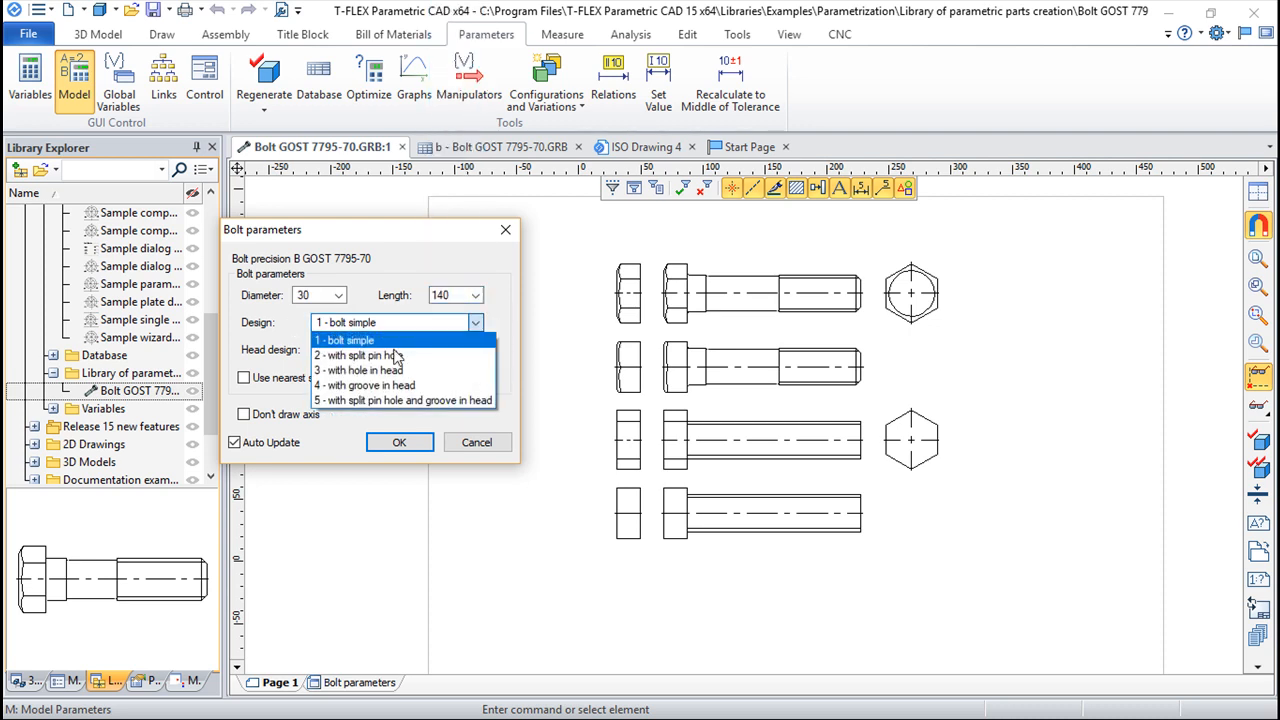
click(364, 386)
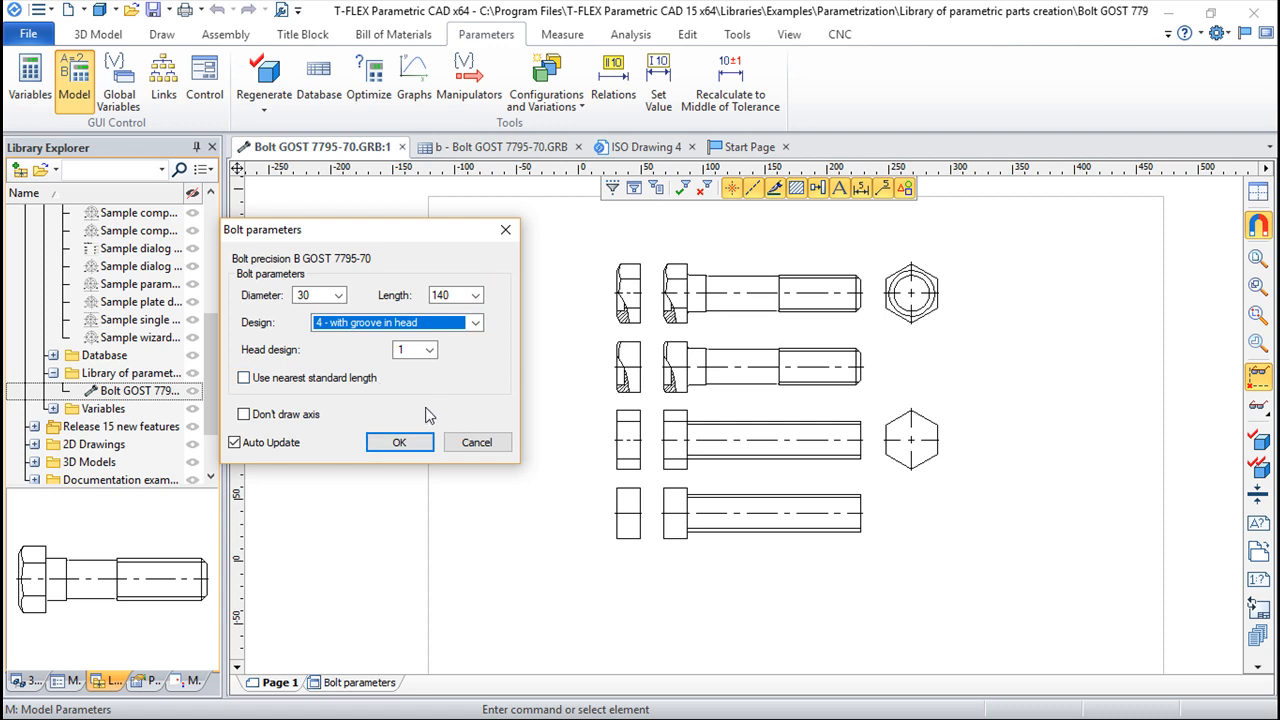
Set the bolt's head design to 2, apply the model parameters with the axis still drawn, and close the diagnostics.
click(428, 350)
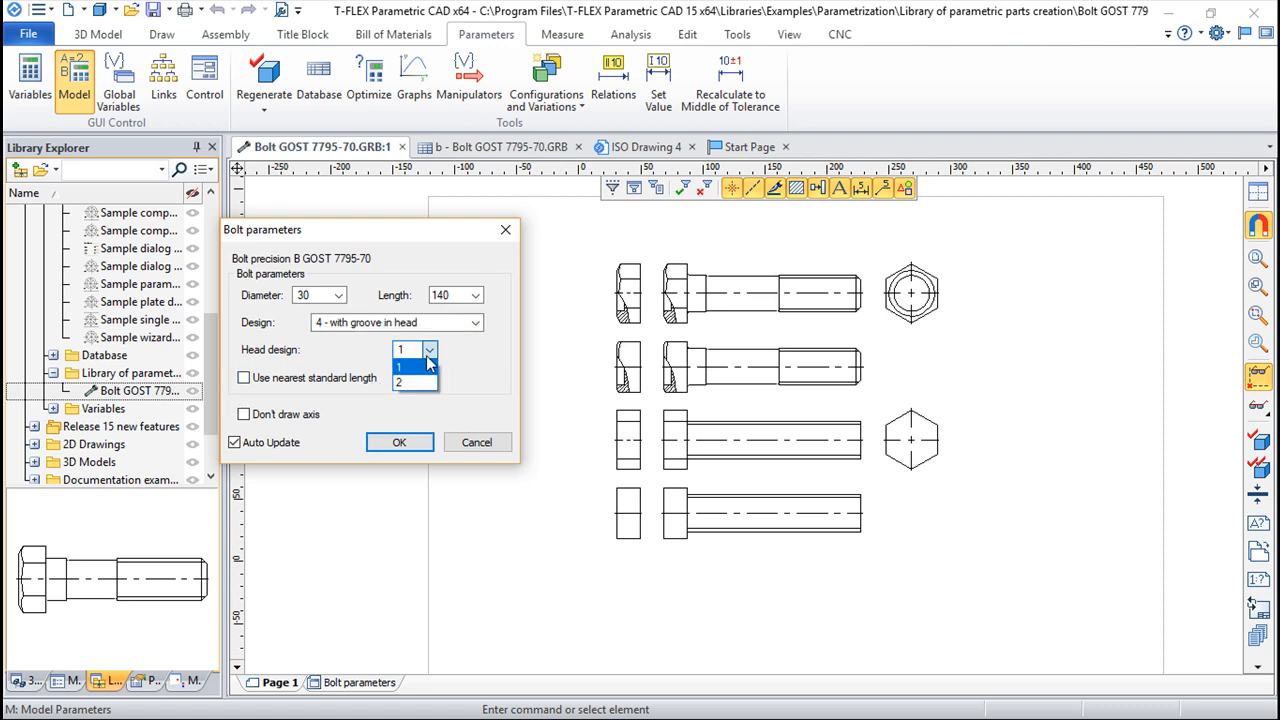
click(410, 386)
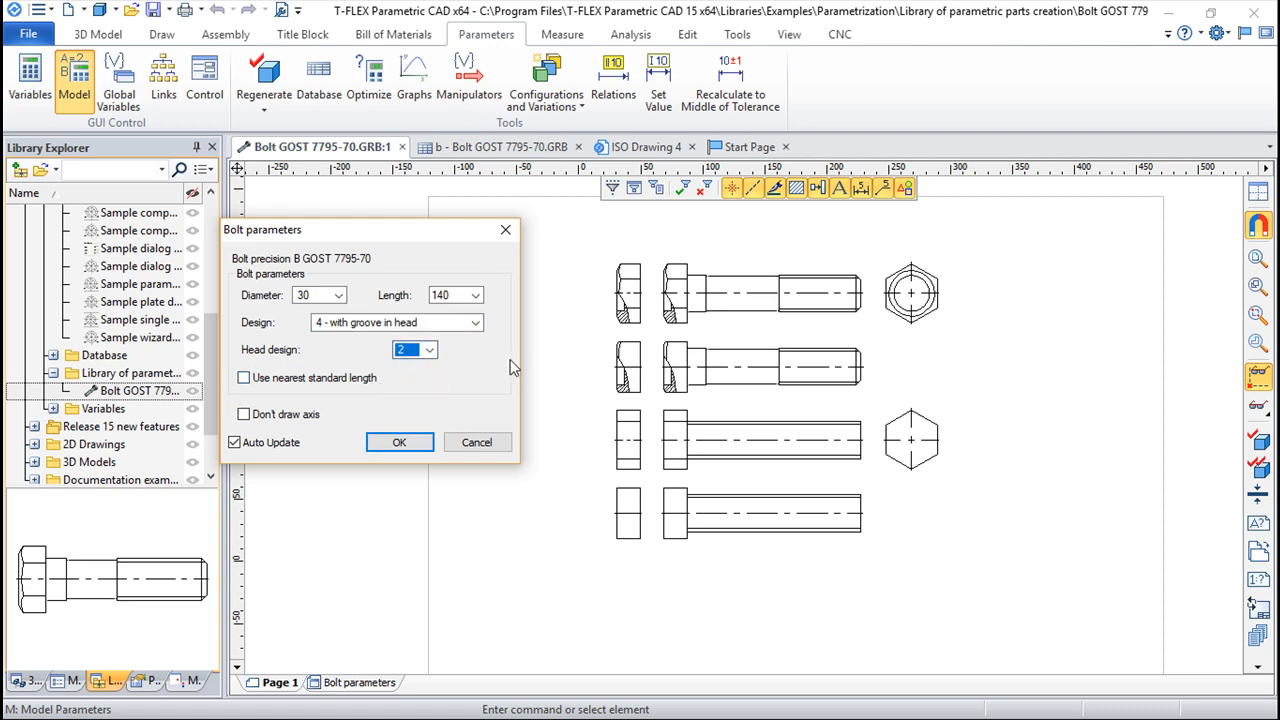
click(244, 414)
click(244, 414)
click(399, 442)
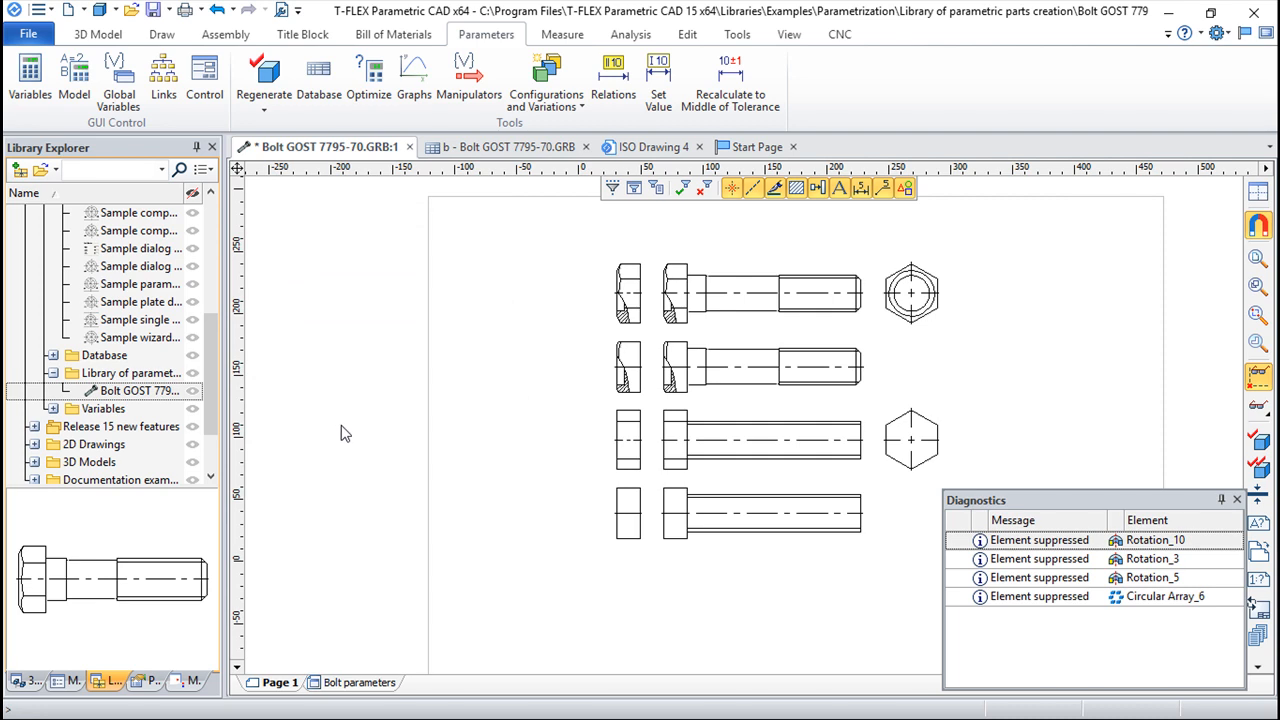
click(1237, 500)
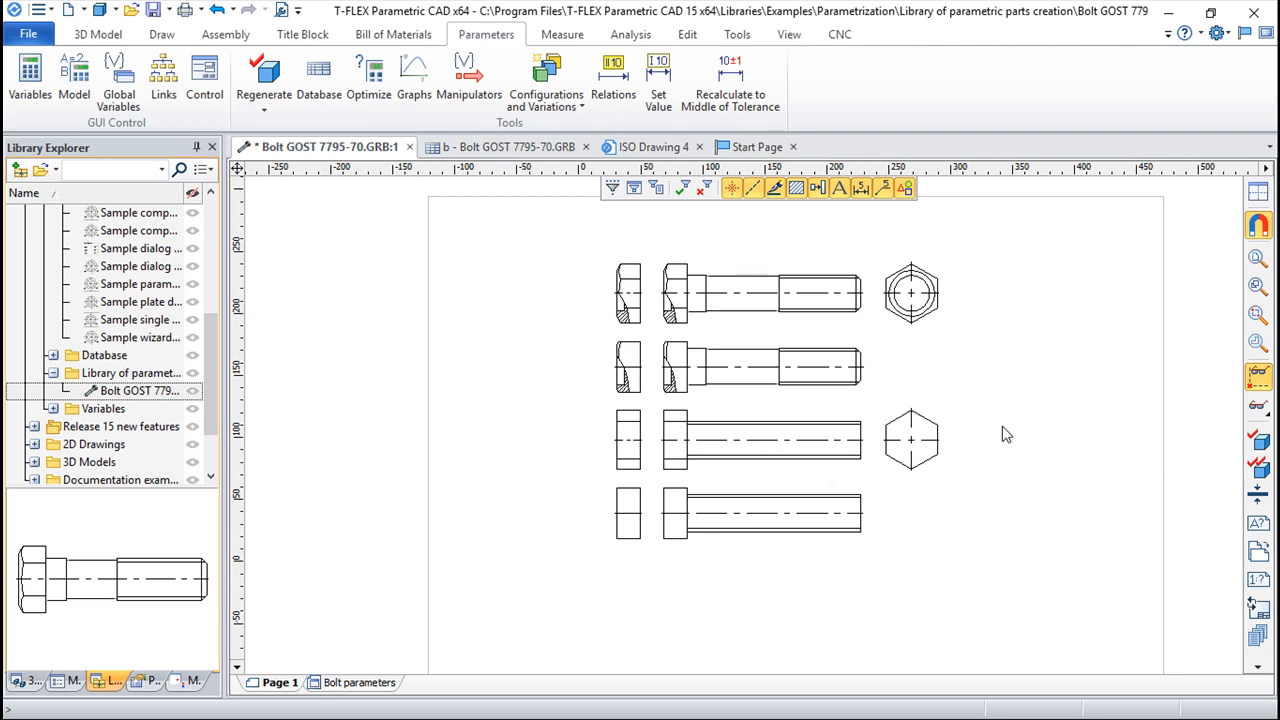
click(714, 314)
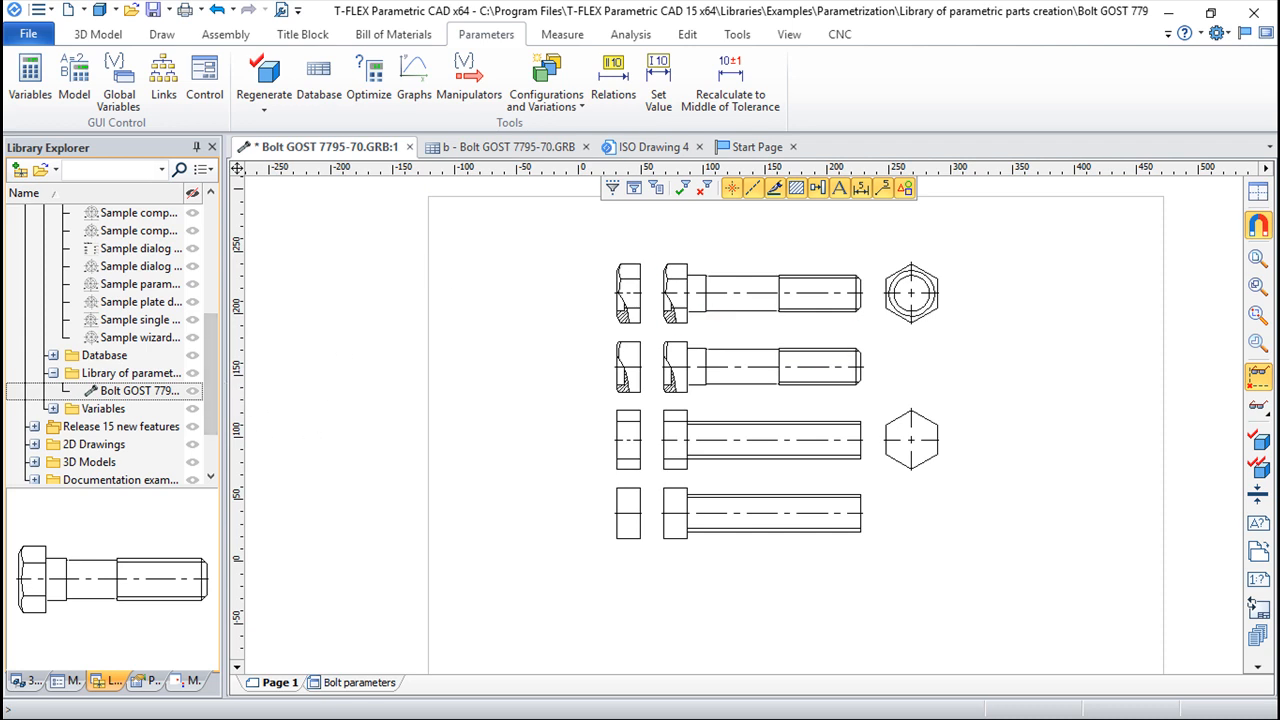
Switch to File Explorer, browse from Libraries to Examples\Parametrization\Library of parametric parts creation to view the bolt's file, and return to T-FLEX CAD.
click(1177, 18)
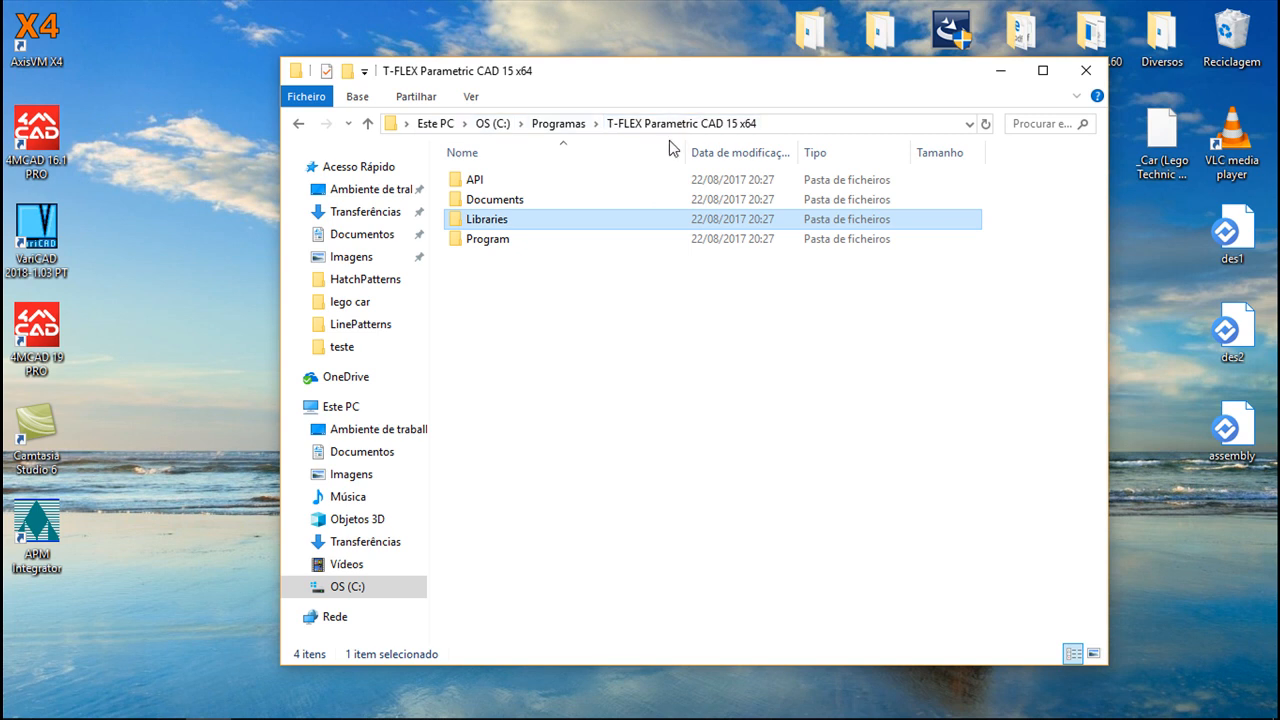
click(1042, 70)
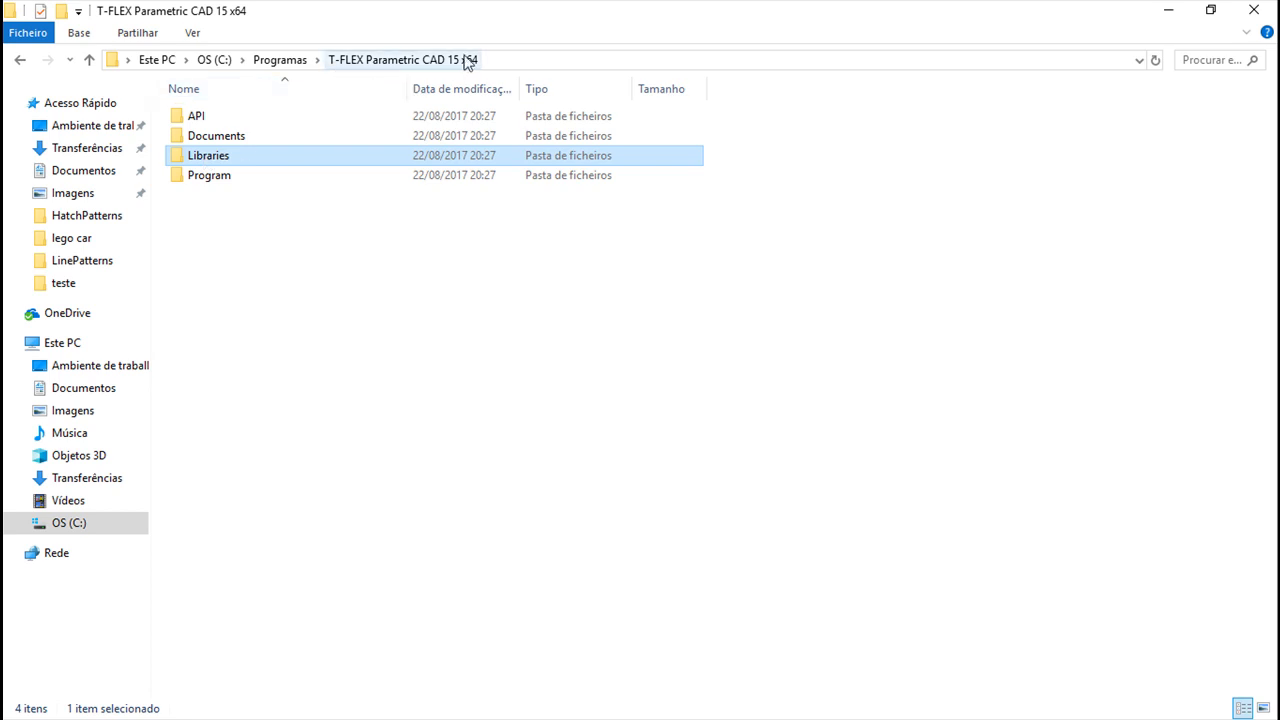
double_click(209, 160)
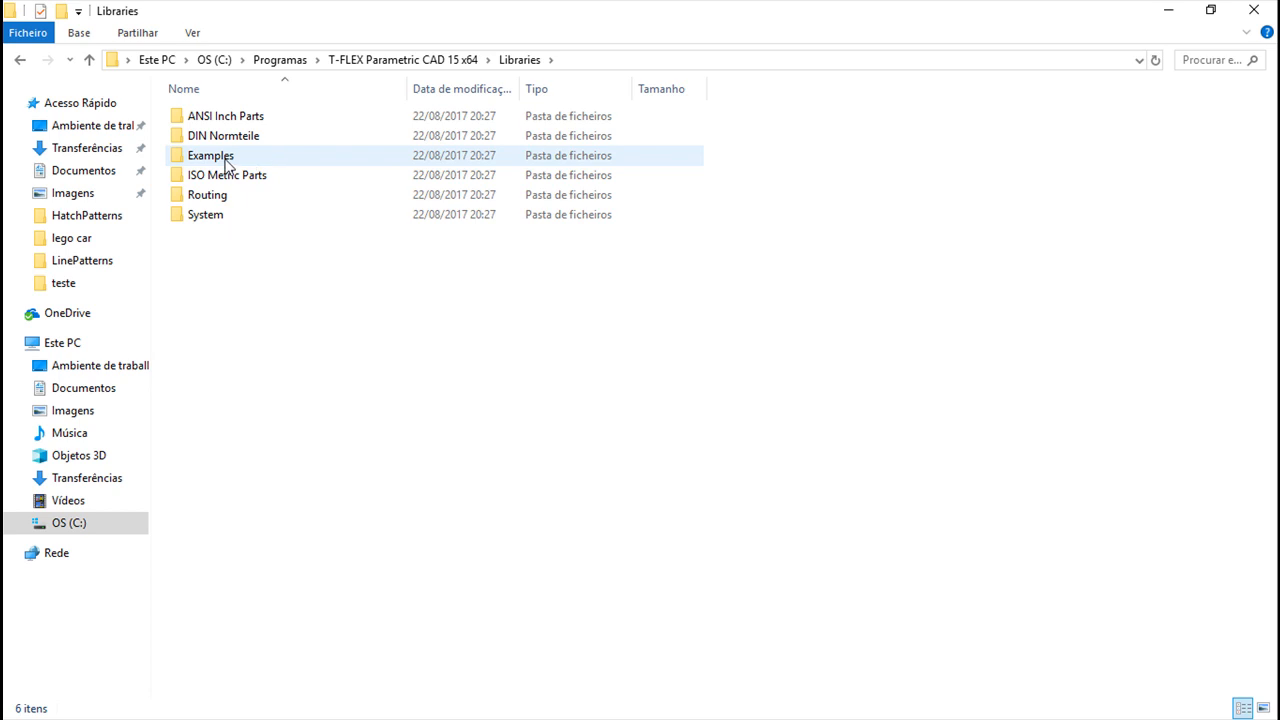
double_click(219, 160)
click(226, 315)
double_click(226, 315)
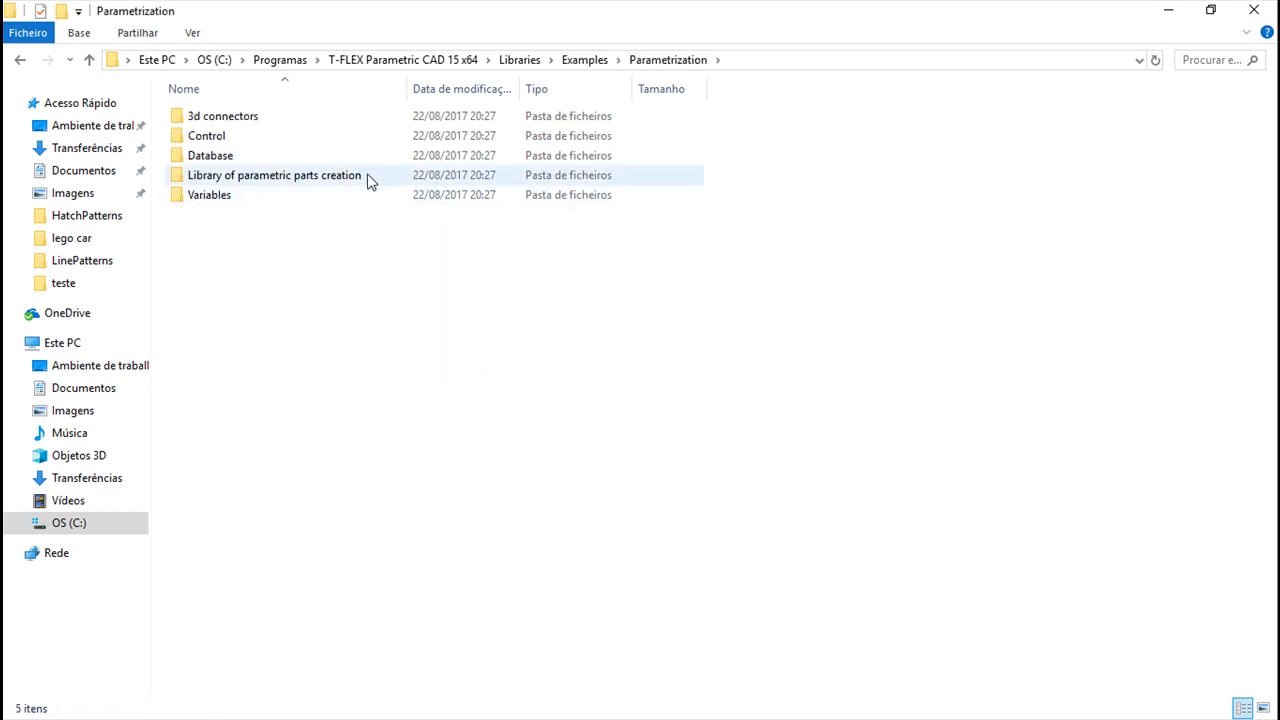
double_click(324, 186)
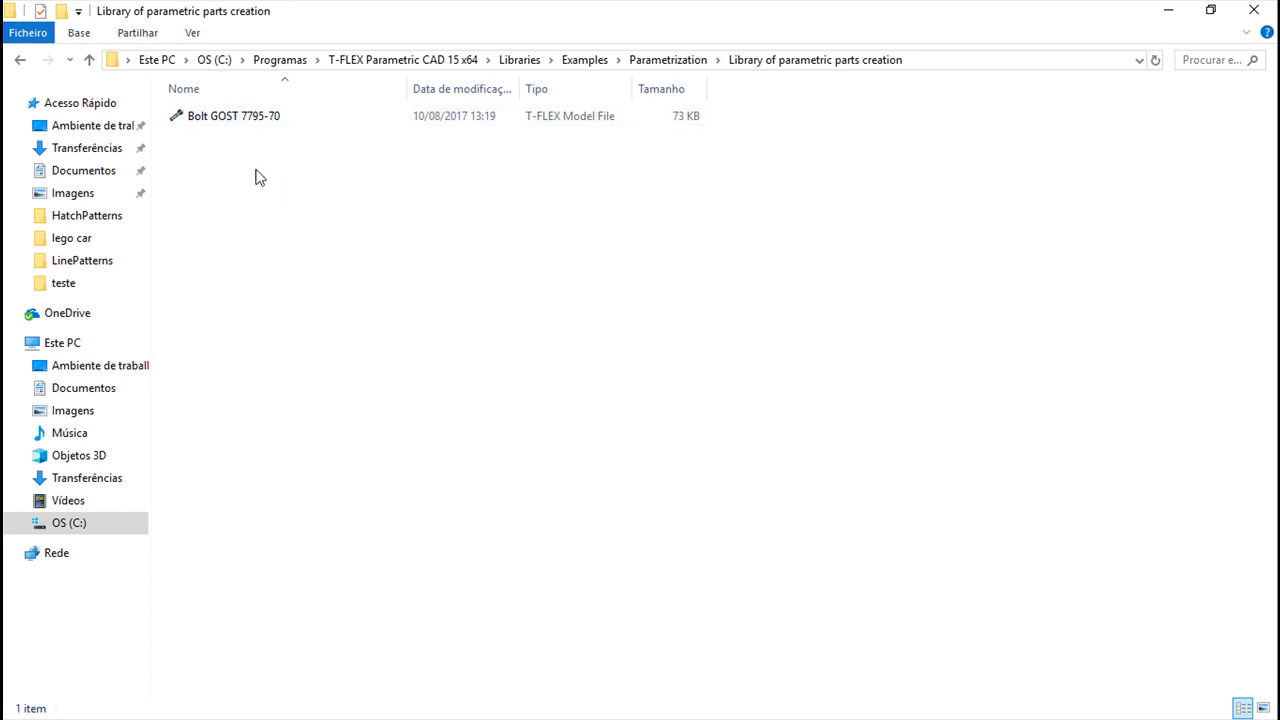
click(1168, 10)
click(299, 701)
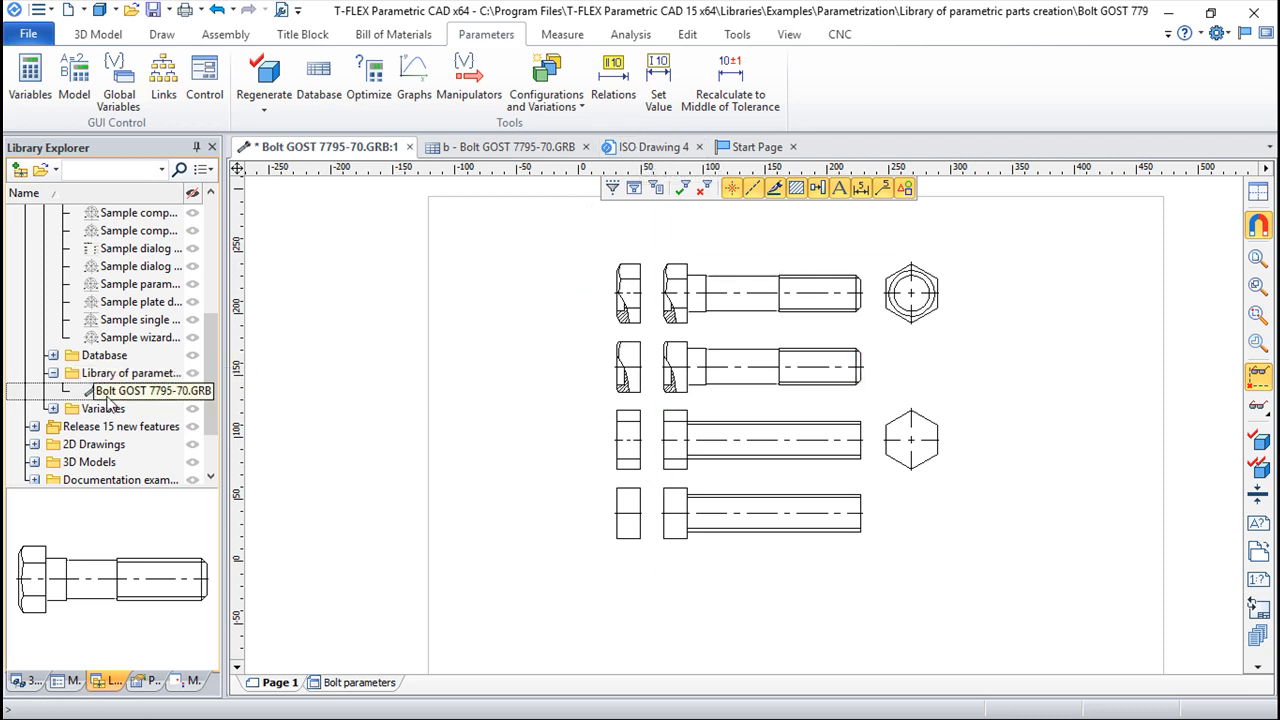
Insert library part Bolt GOST 7795-70 as a fragment in ISO Drawing 4, fixed from about (124, 195) to about (301, 183).
click(645, 147)
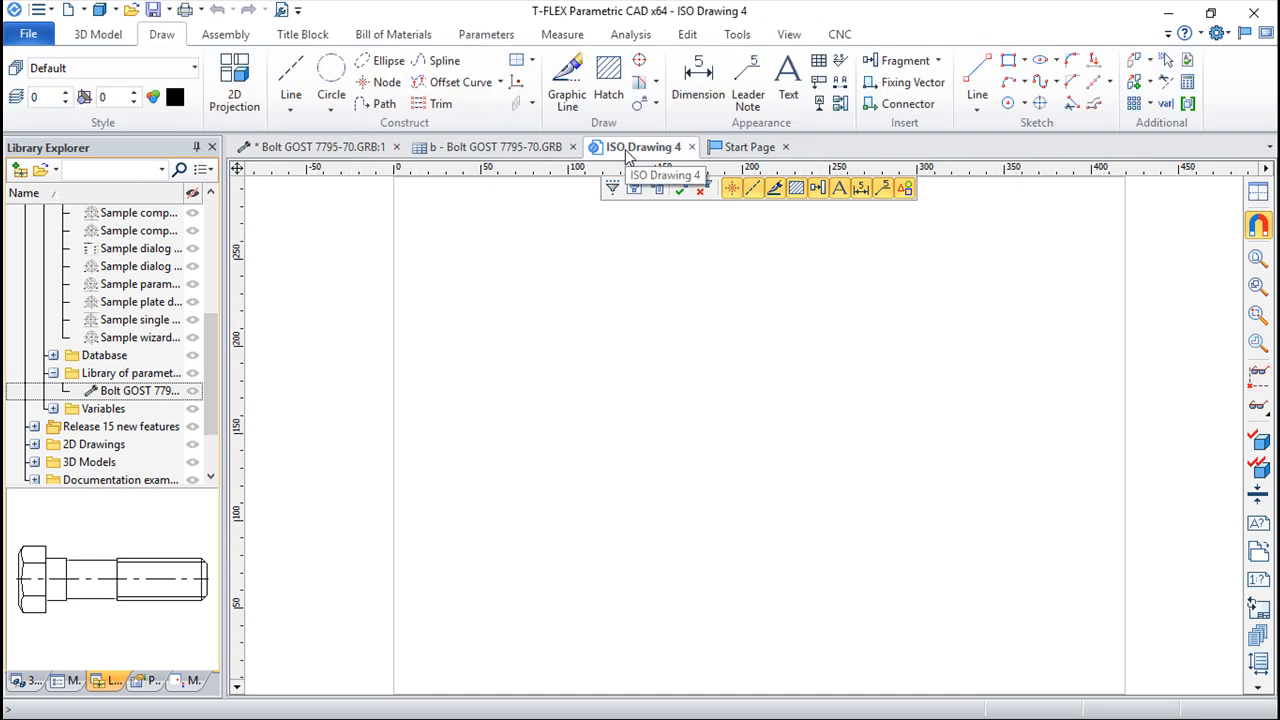
right_click(158, 395)
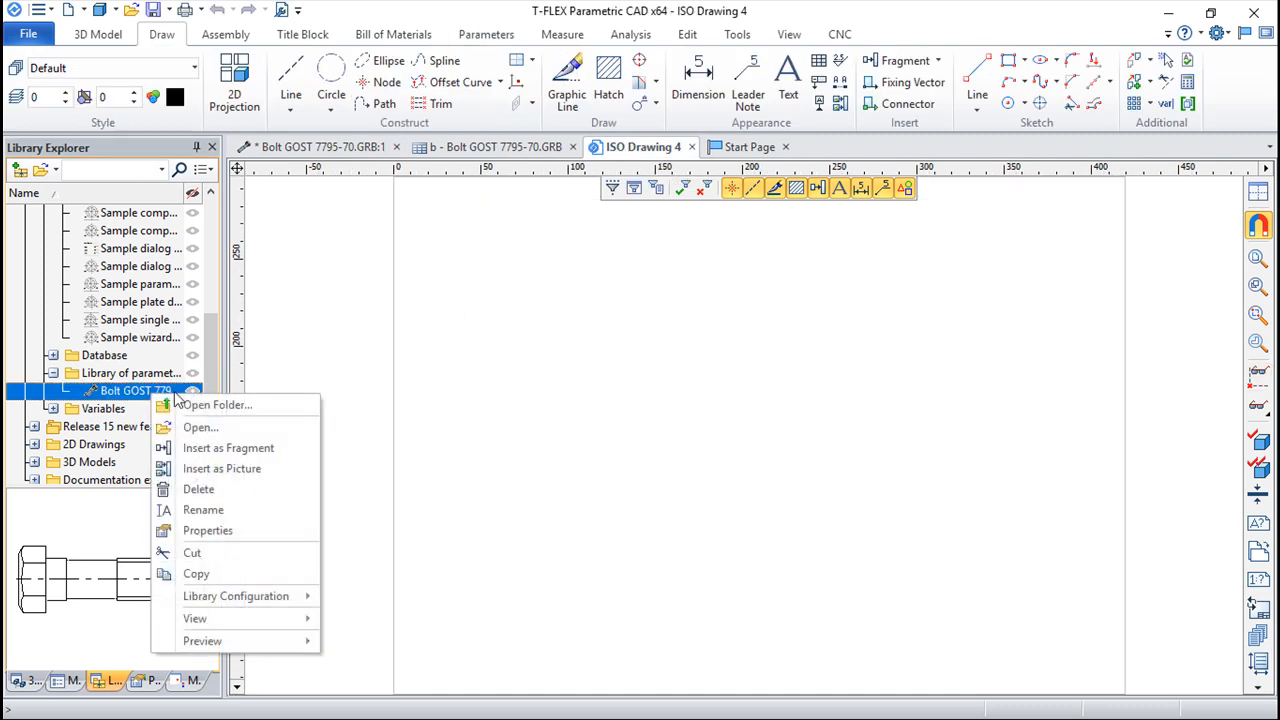
click(226, 450)
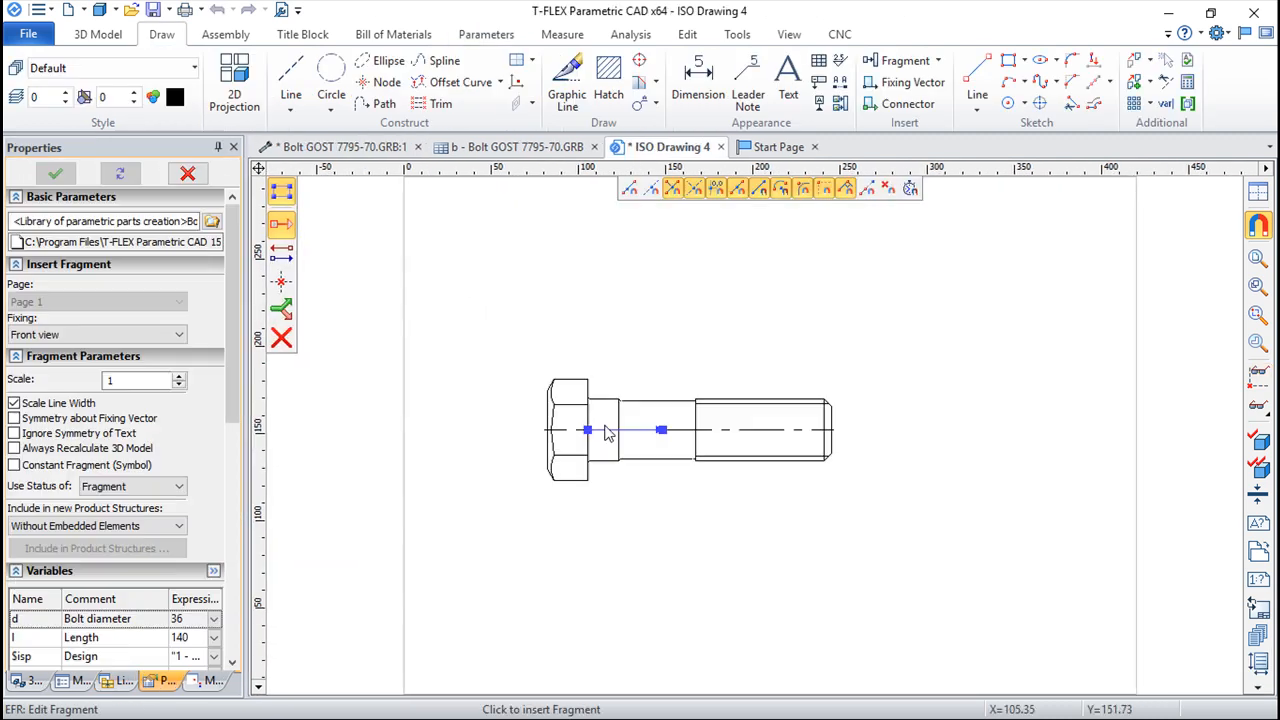
drag(237, 372, 238, 545)
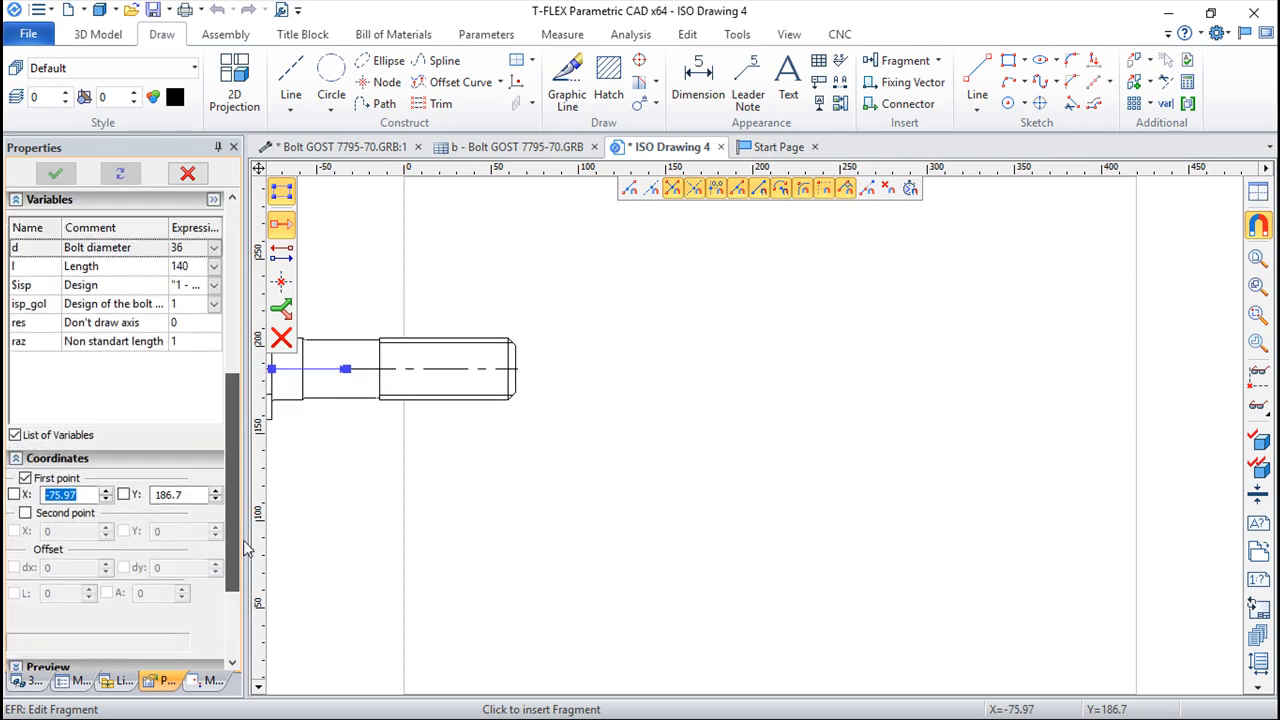
click(619, 356)
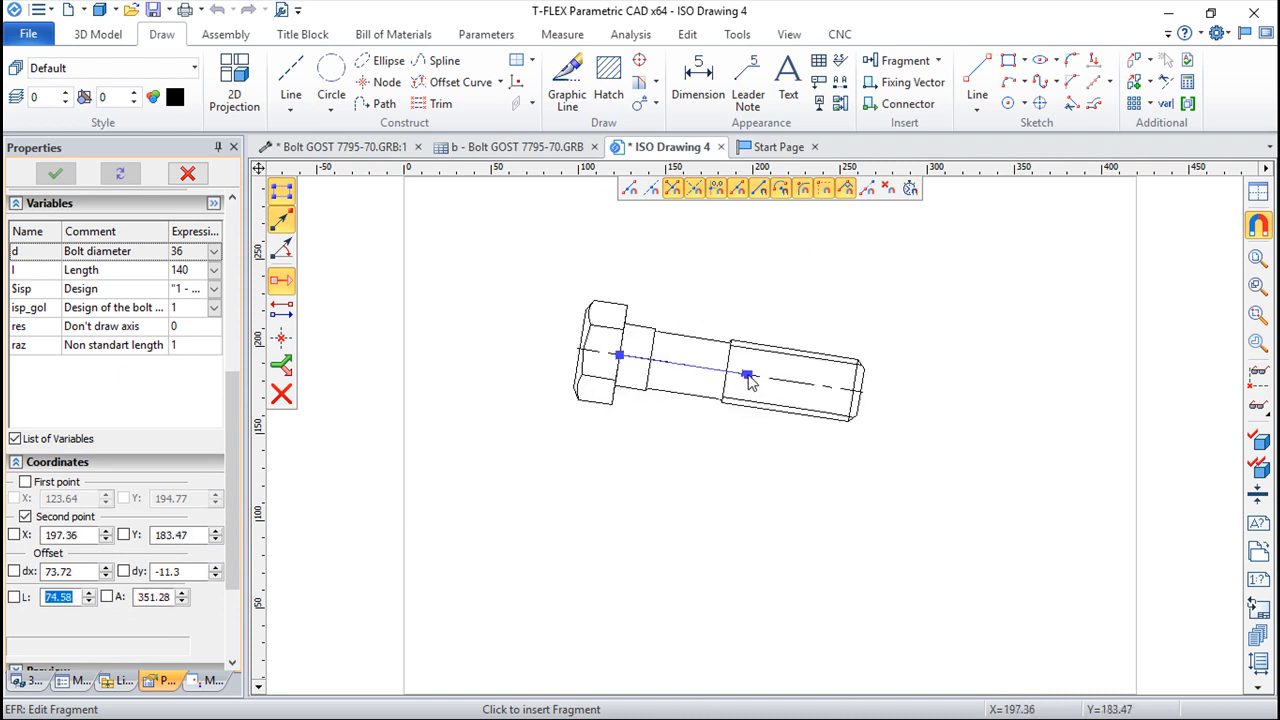
click(927, 374)
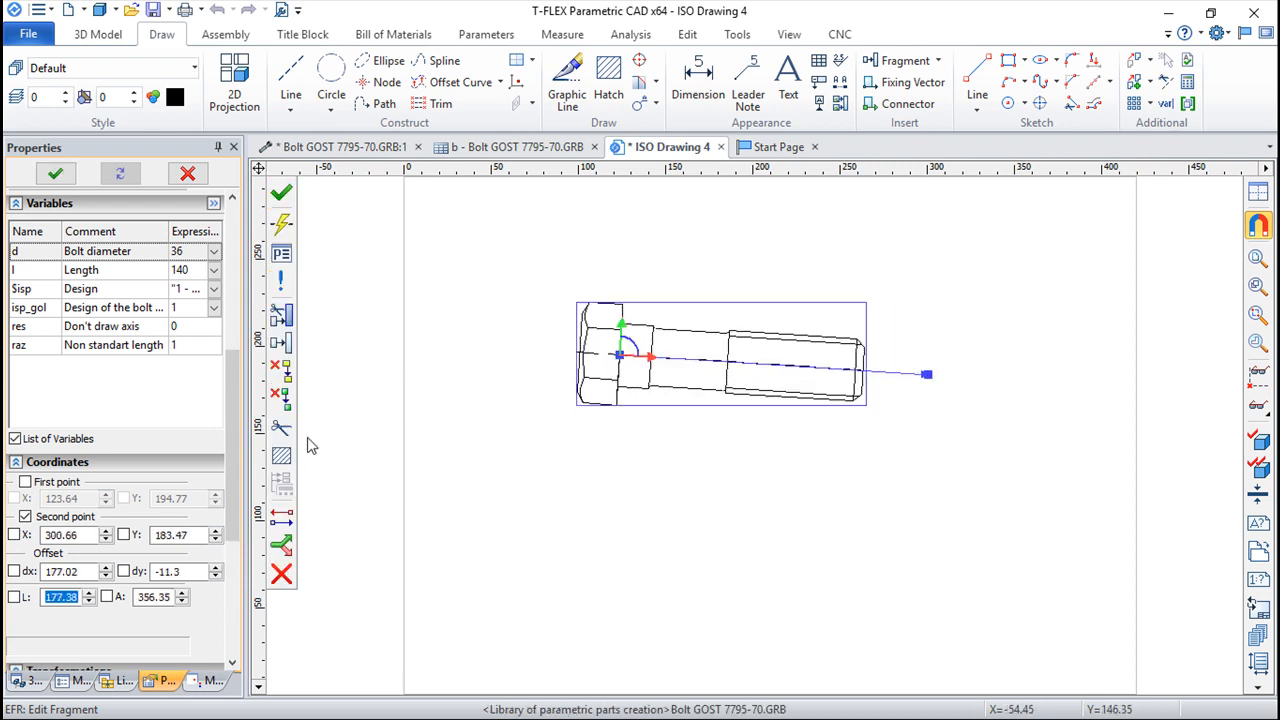
scroll(228, 423, up, 6)
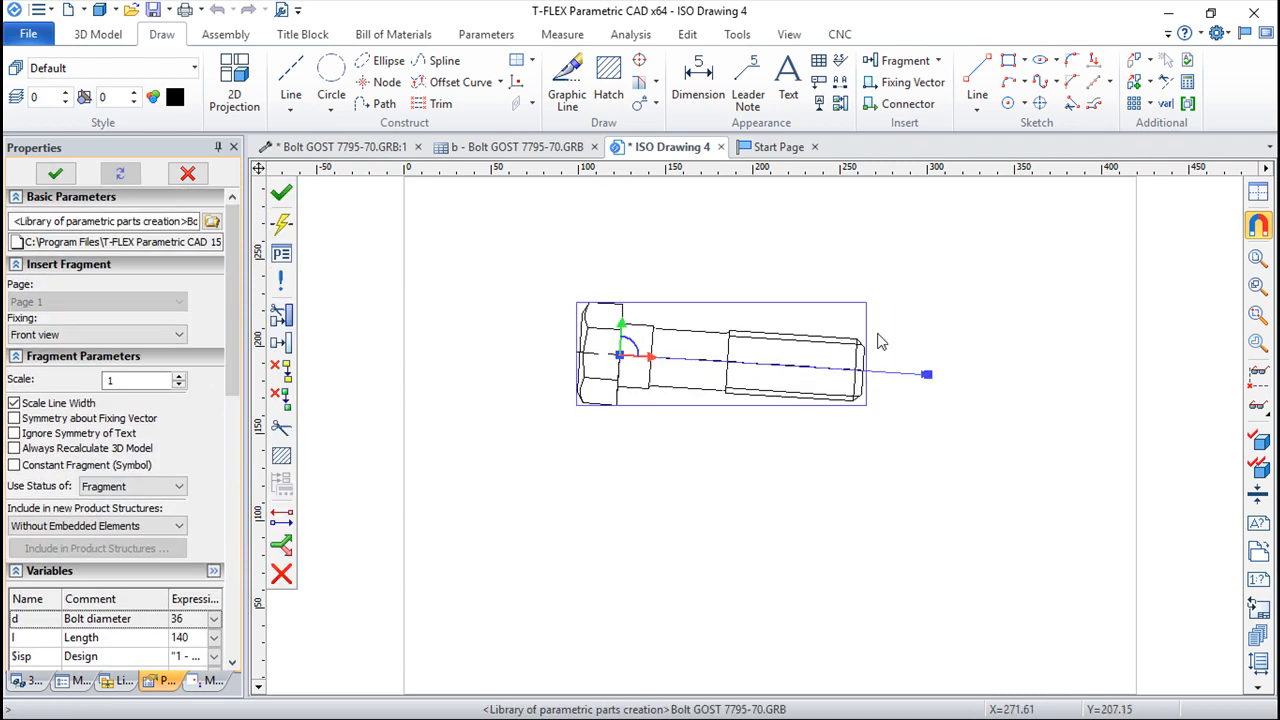
click(281, 192)
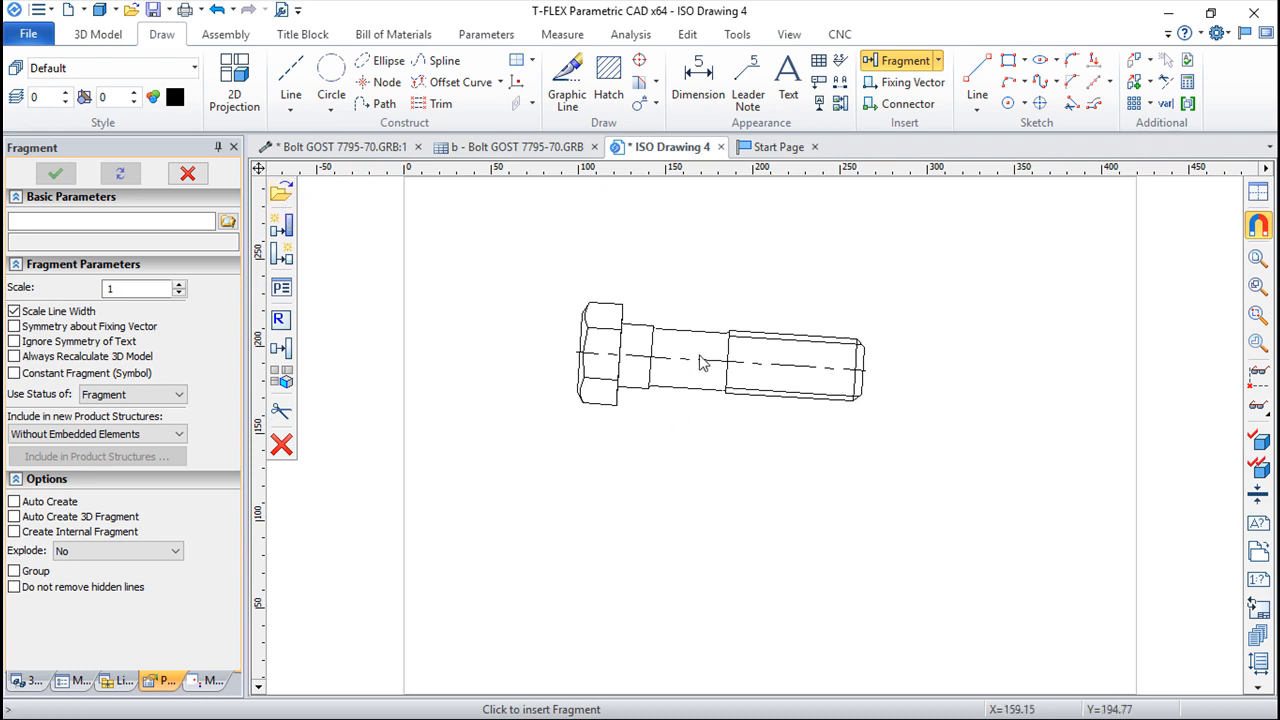
click(281, 445)
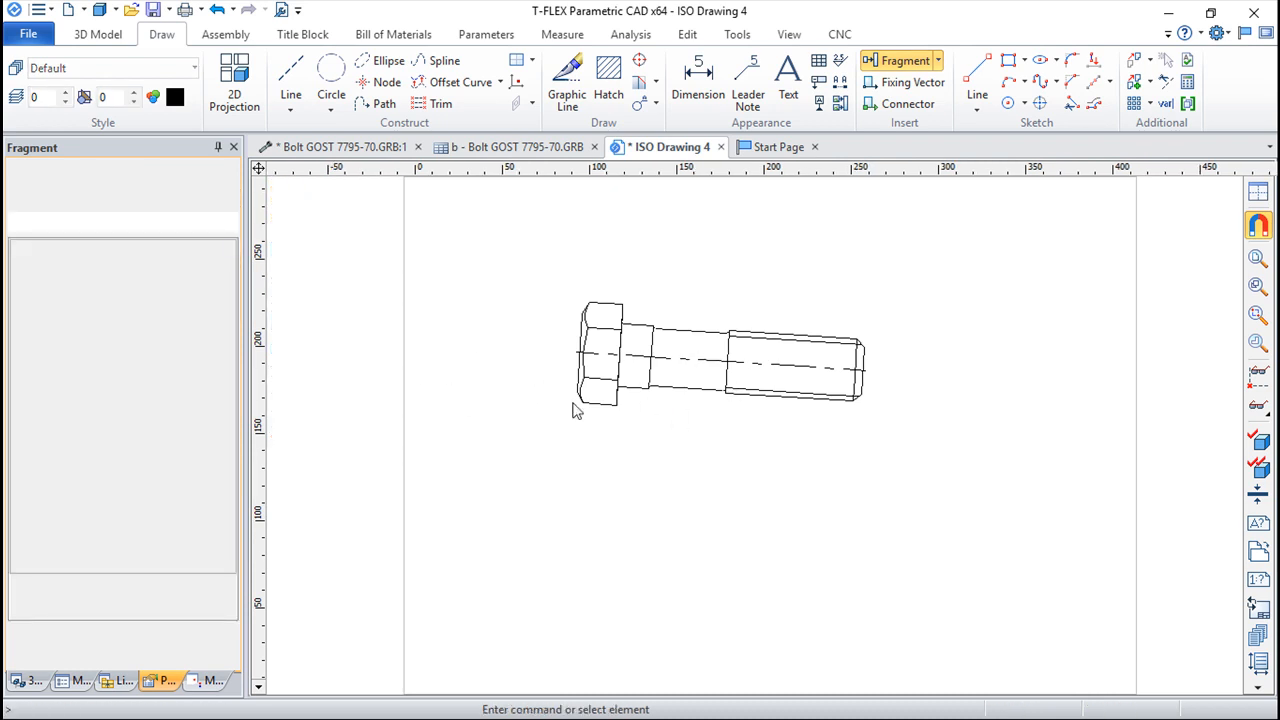
Edit the inserted bolt fragment's variables, setting the bolt diameter to 24 and the length to 100.
double_click(688, 365)
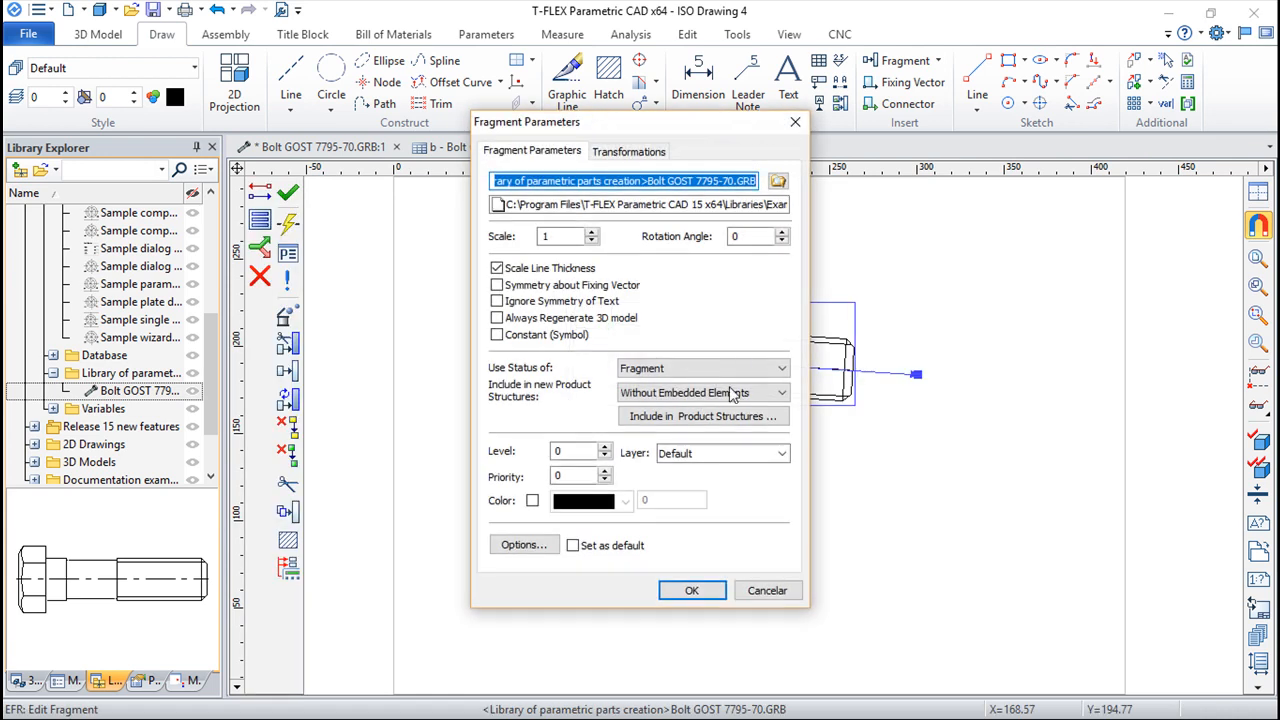
click(767, 591)
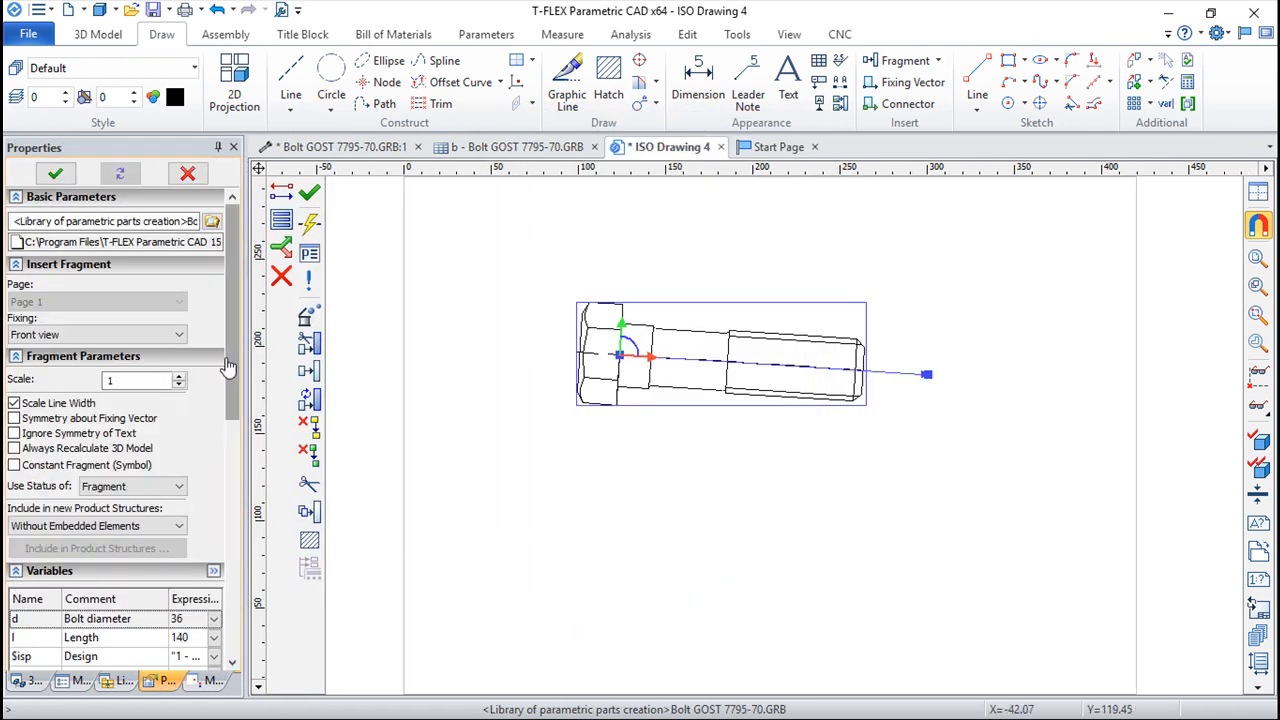
drag(232, 380, 224, 494)
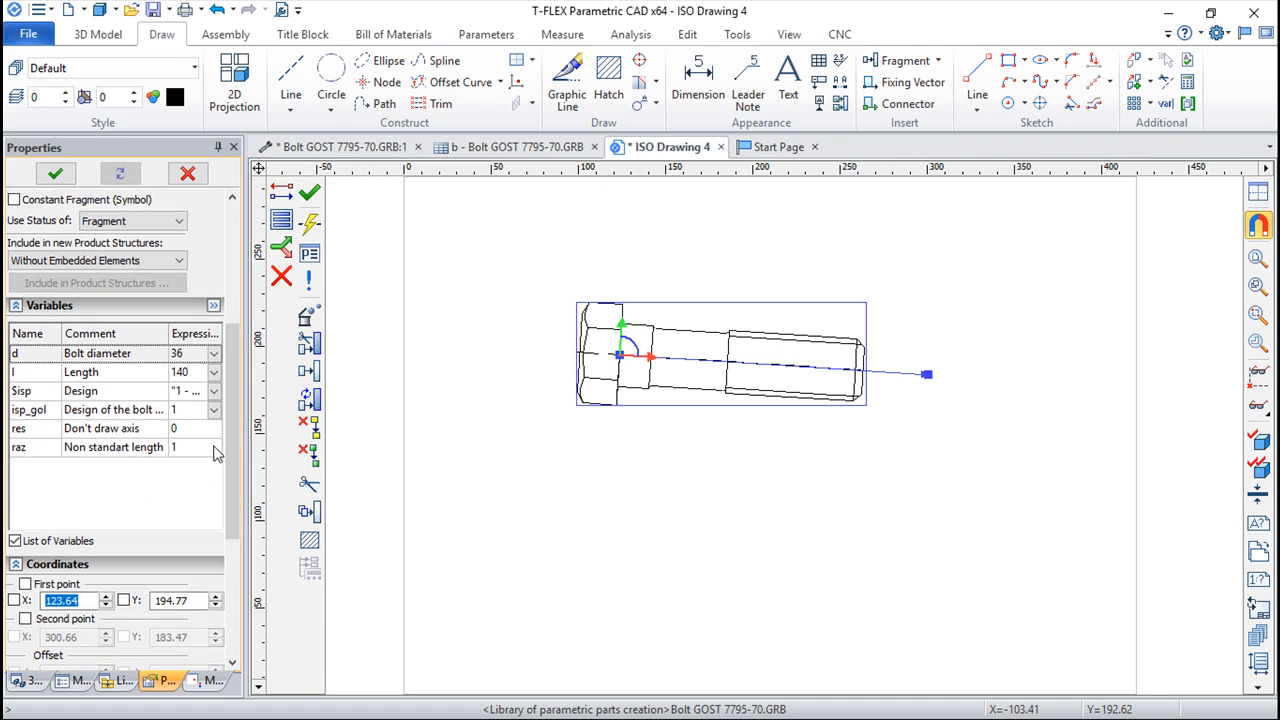
click(214, 355)
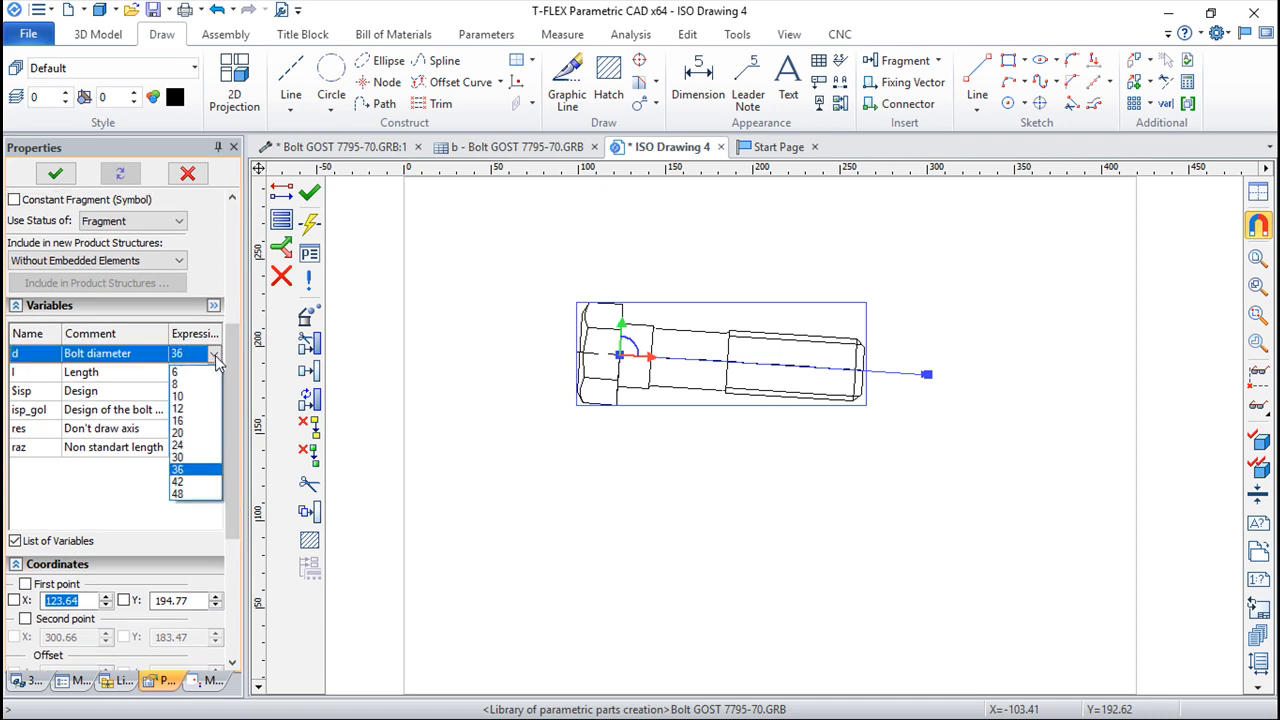
click(185, 448)
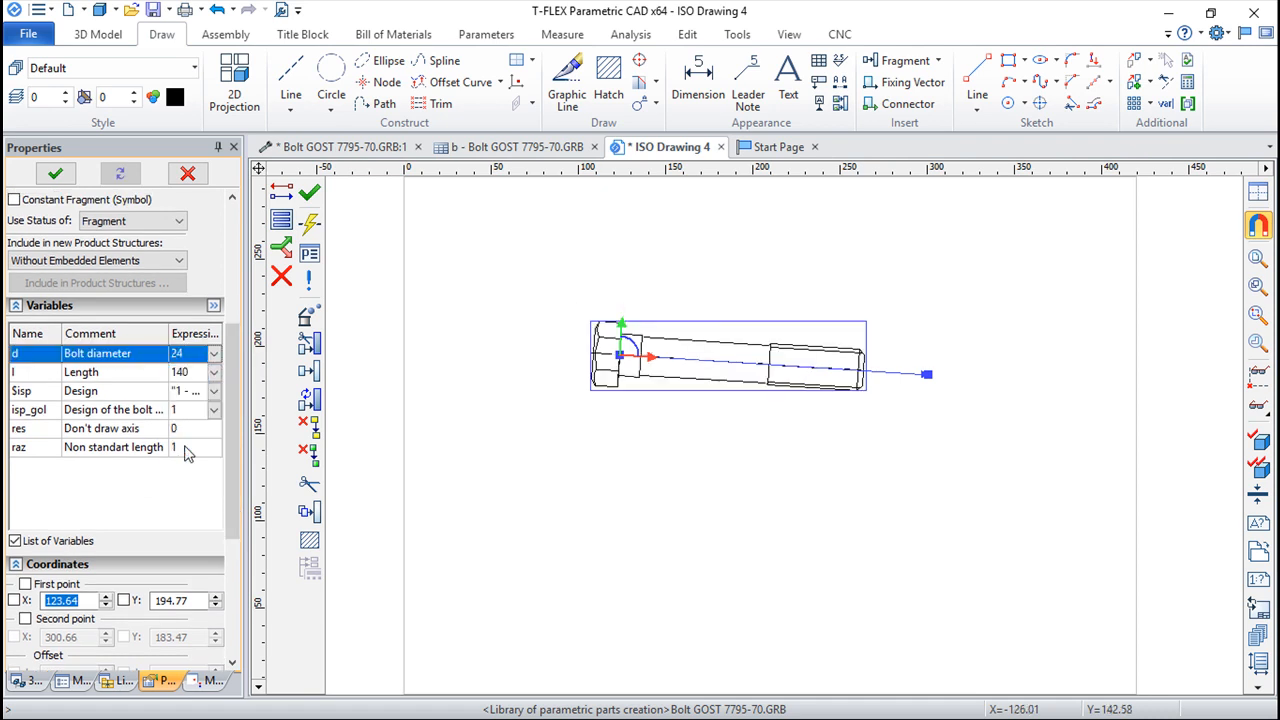
click(214, 372)
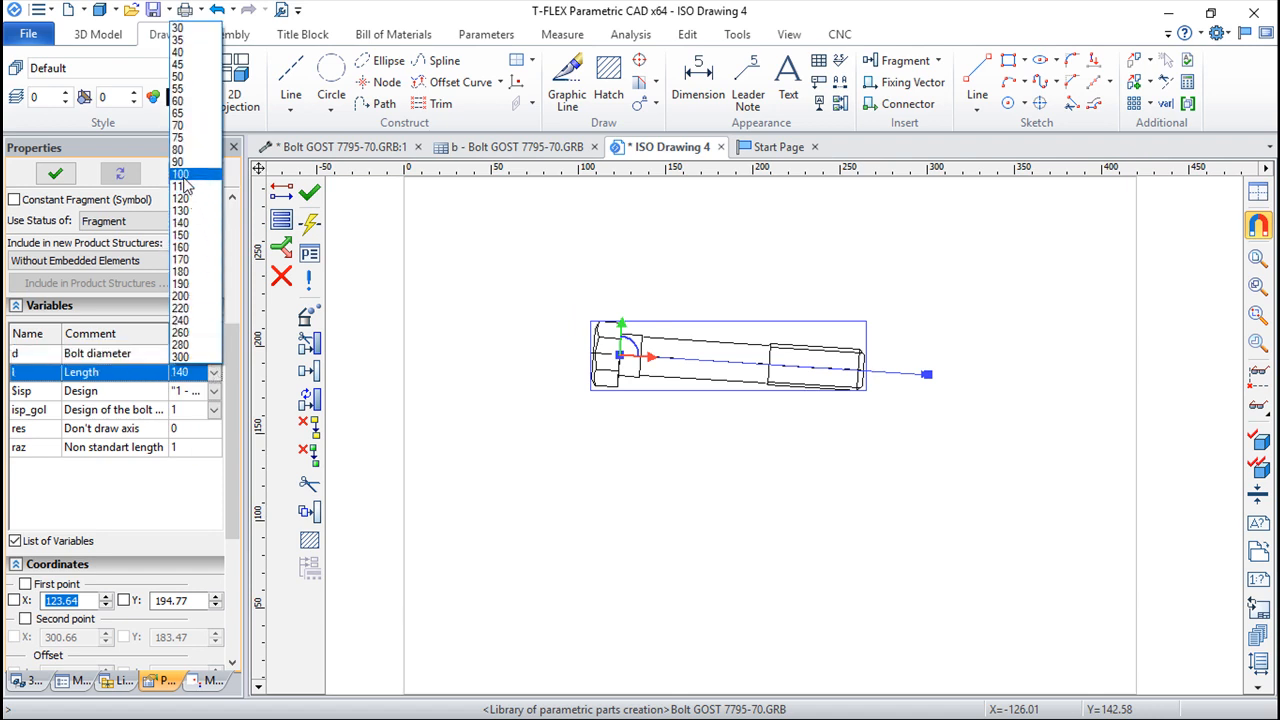
click(184, 174)
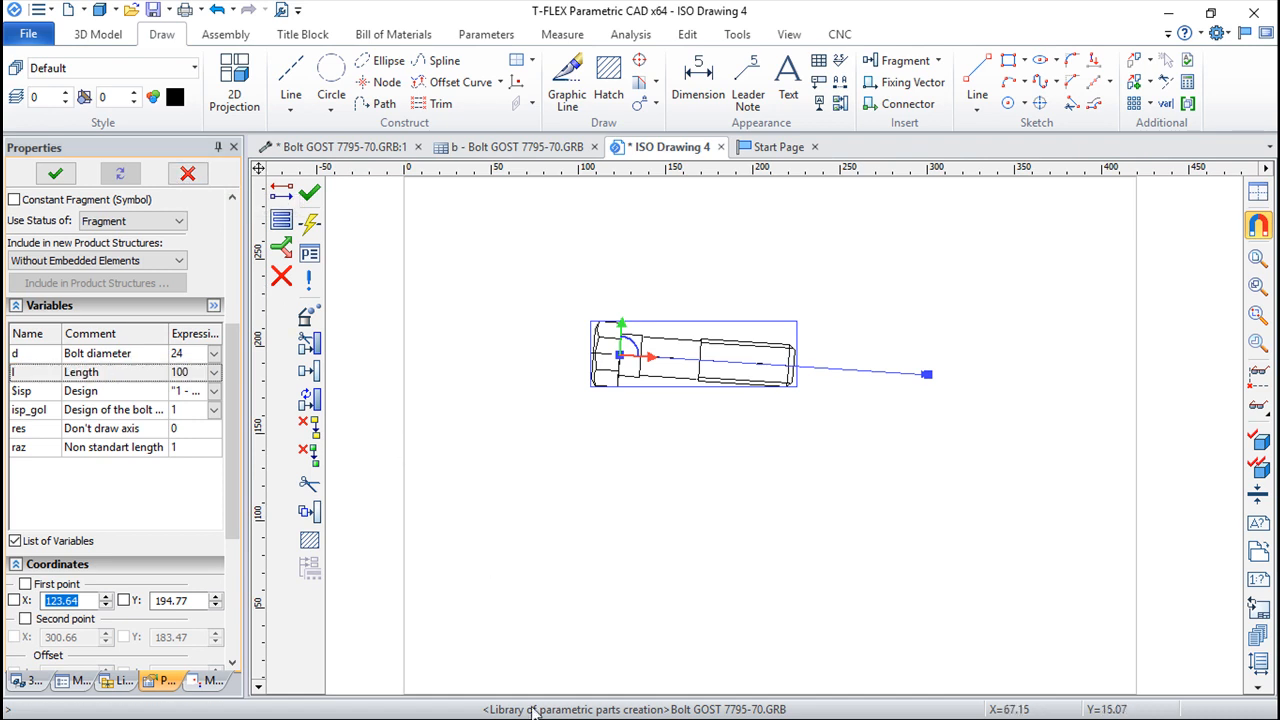
click(309, 192)
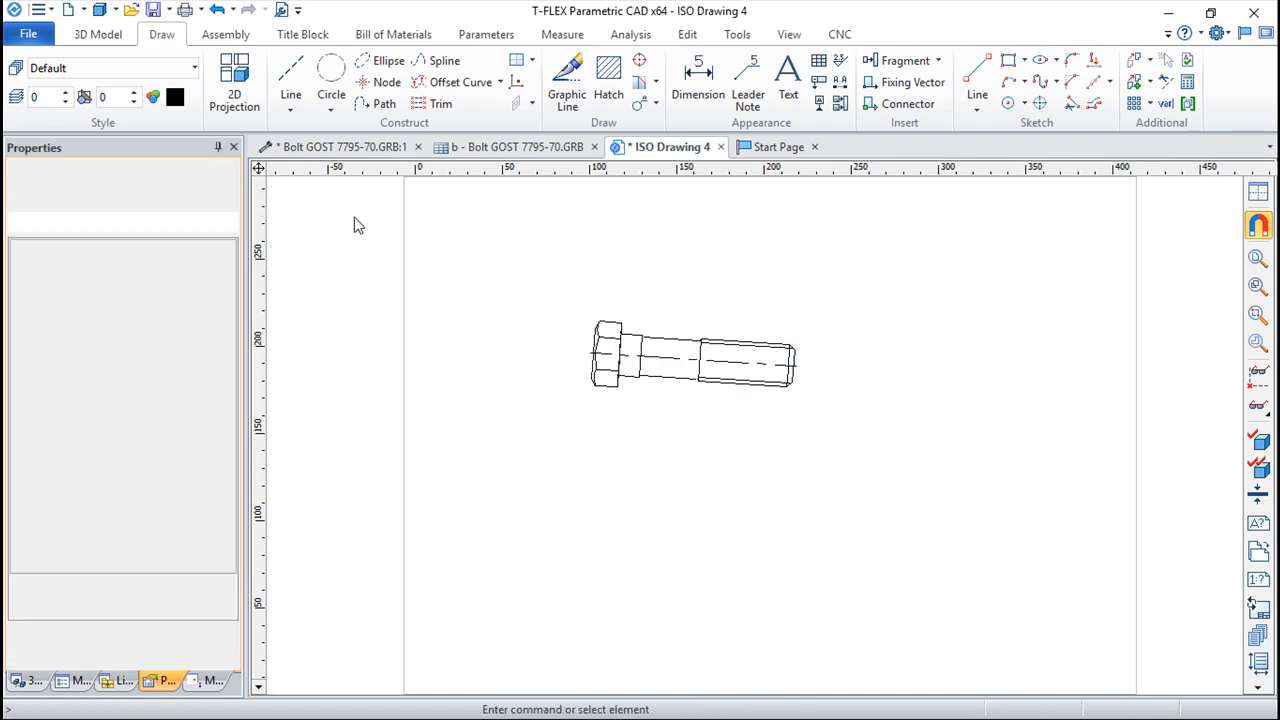